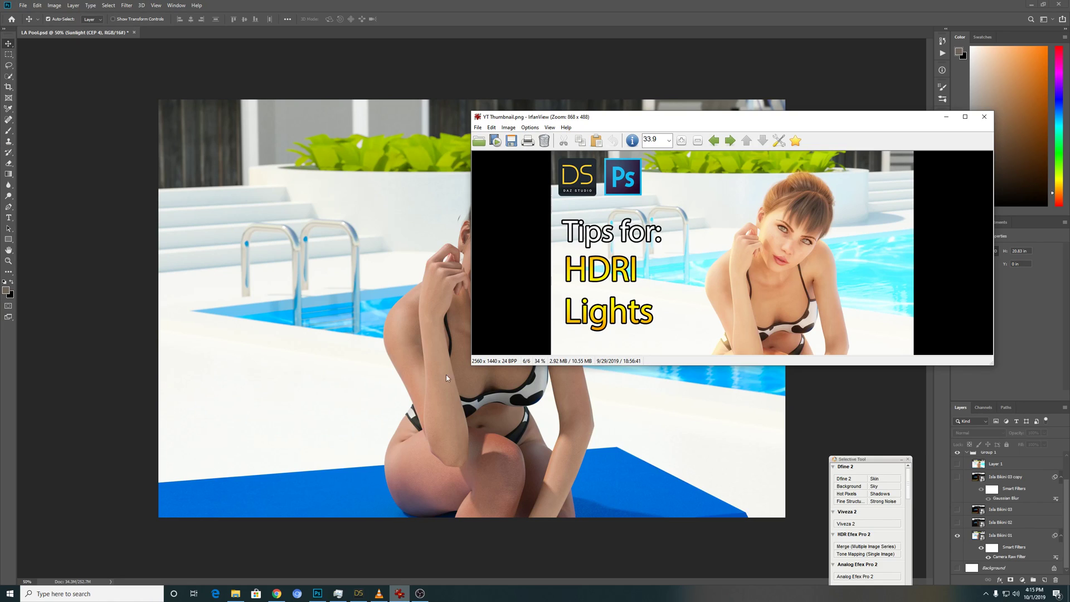
Switch to Chrome and examine the LA Pool and HDRI product page, including the preview image of the house behind the pool.
{"action": "left_click", "coordinate": [276, 593]}
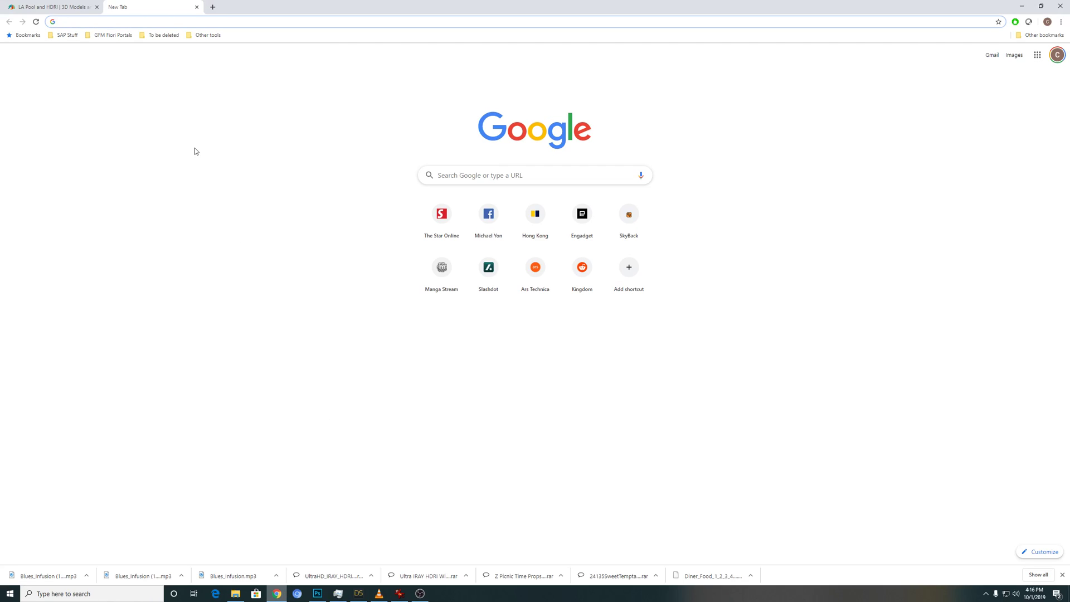
{"action": "left_click", "coordinate": [60, 9]}
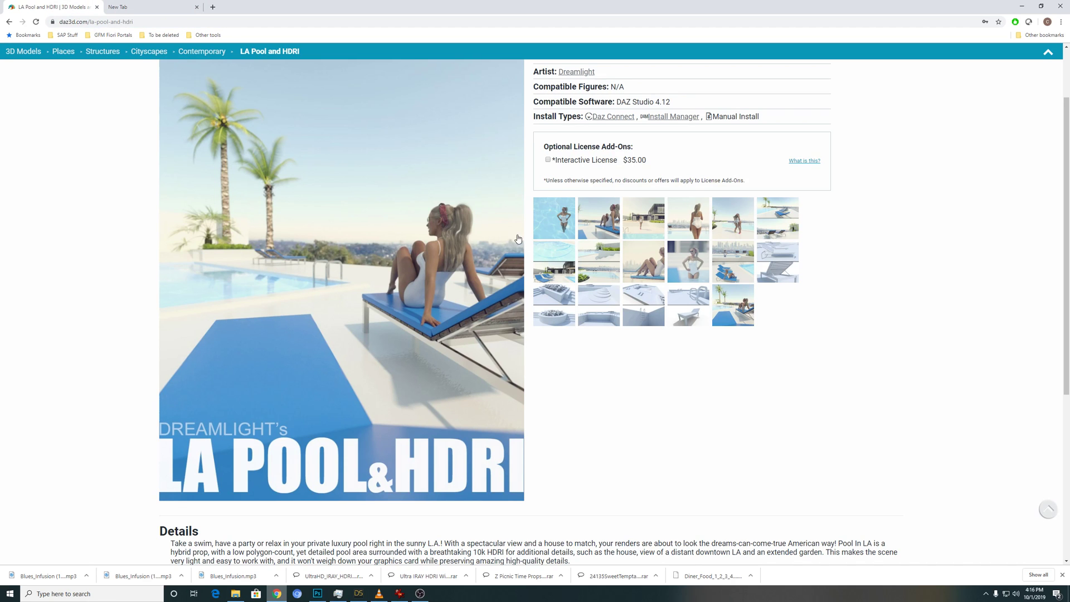
{"action": "scroll", "coordinate": [521, 239], "scroll_direction": "up", "scroll_amount": 2}
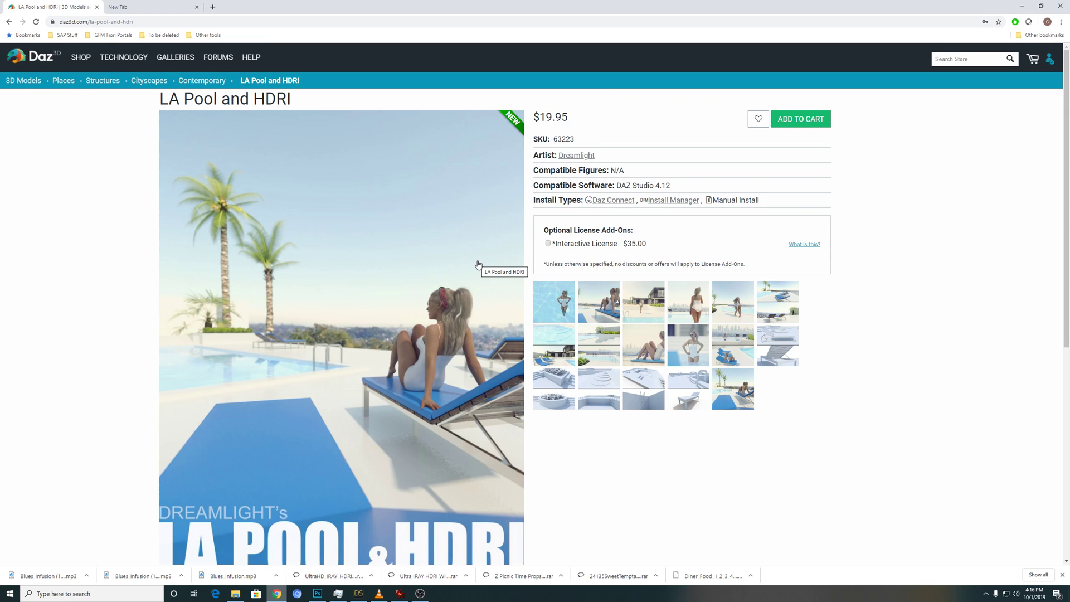
{"action": "scroll", "coordinate": [478, 264], "scroll_direction": "down", "scroll_amount": 1}
{"action": "scroll", "coordinate": [544, 334], "scroll_direction": "down", "scroll_amount": 2}
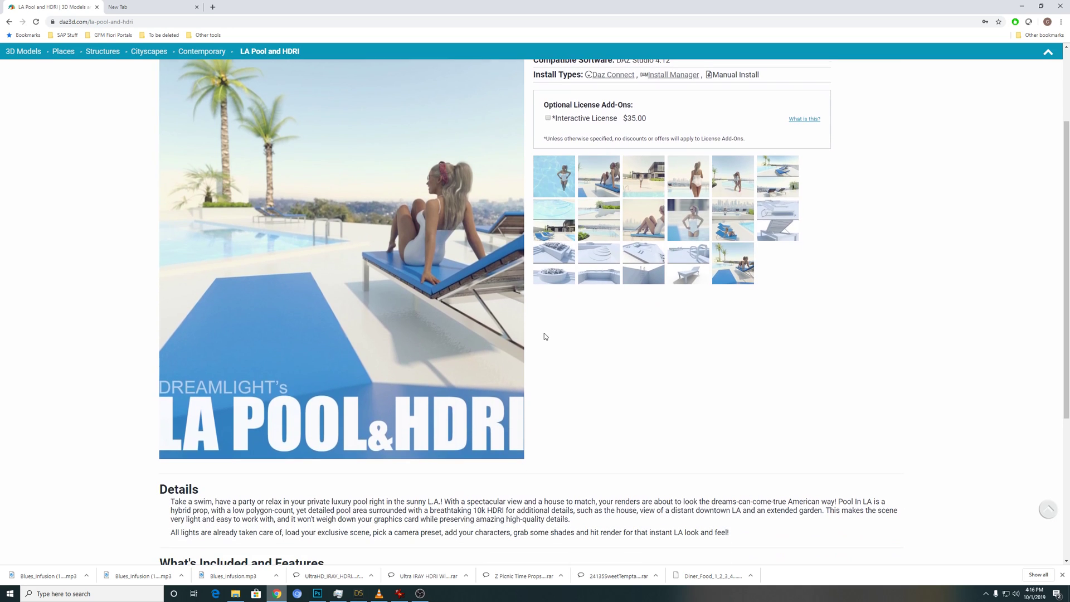
{"action": "scroll", "coordinate": [598, 333], "scroll_direction": "up", "scroll_amount": 1}
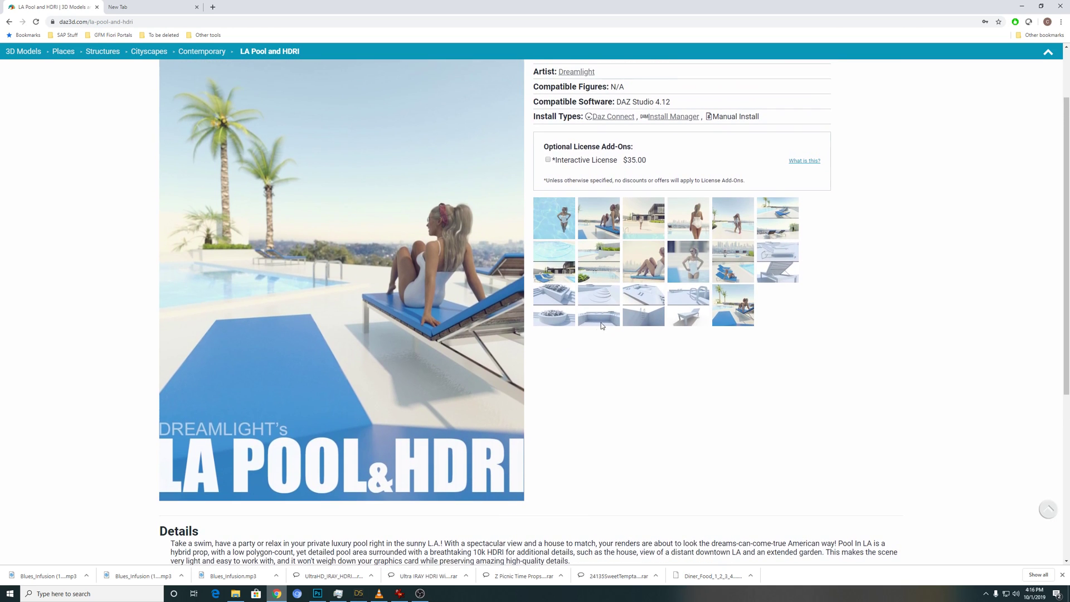
{"action": "left_click", "coordinate": [646, 222]}
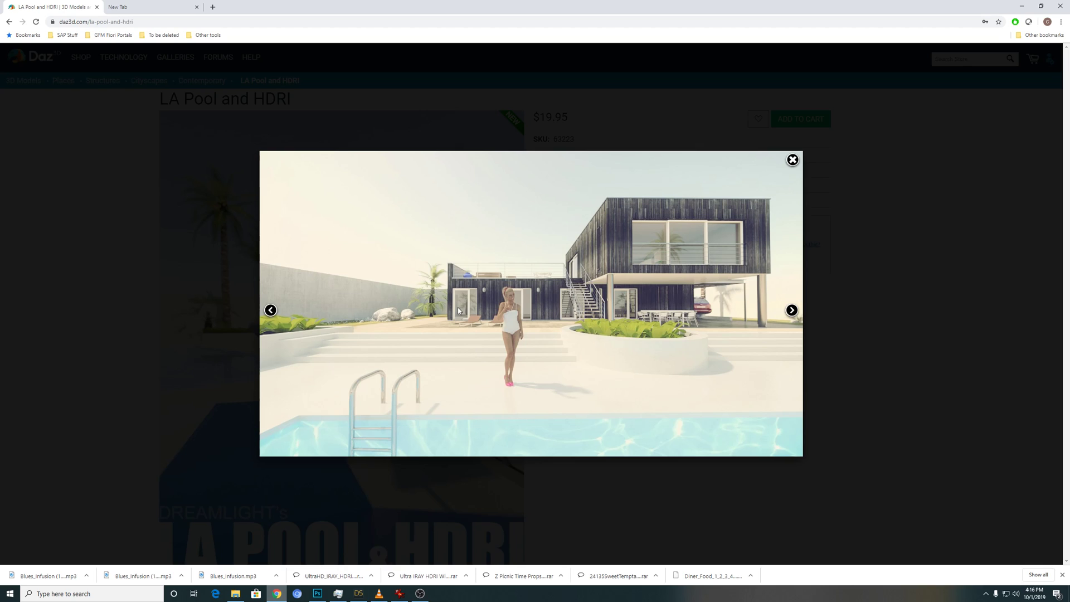
{"action": "left_click", "coordinate": [534, 360]}
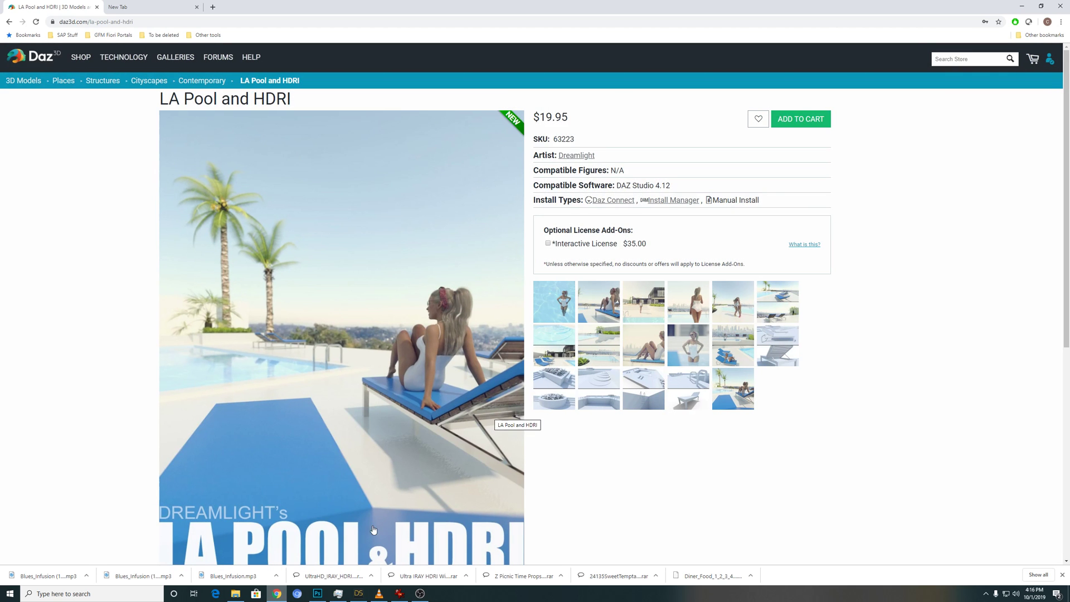
Switch to DAZ Studio and inspect the pool scene around the standing figure from several angles in Perspective View.
{"action": "left_click", "coordinate": [358, 594]}
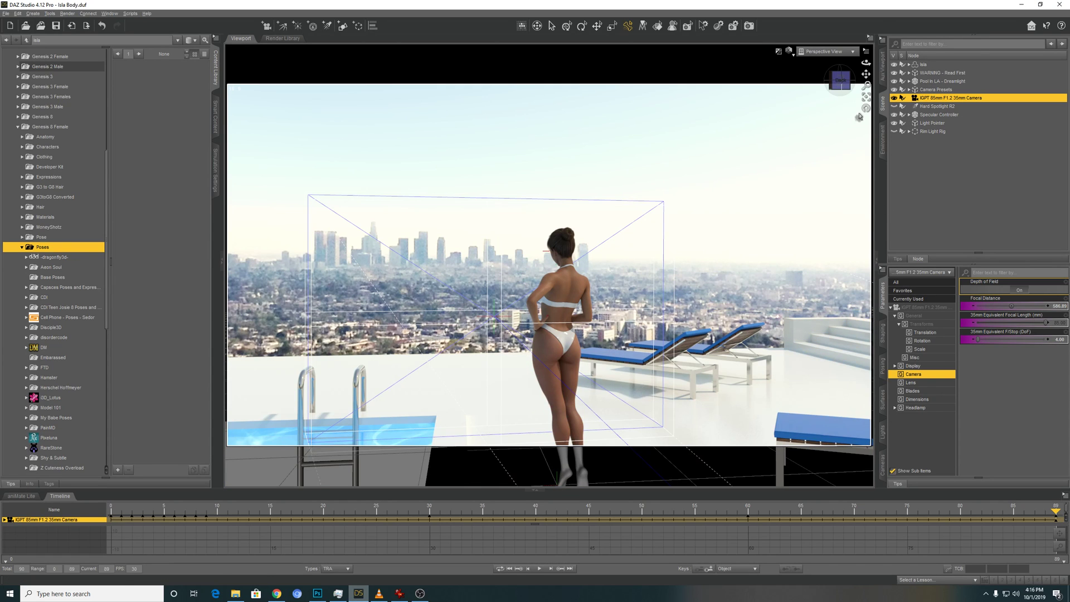
{"action": "left_click_drag", "start_coordinate": [866, 74], "coordinate": [641, 160]}
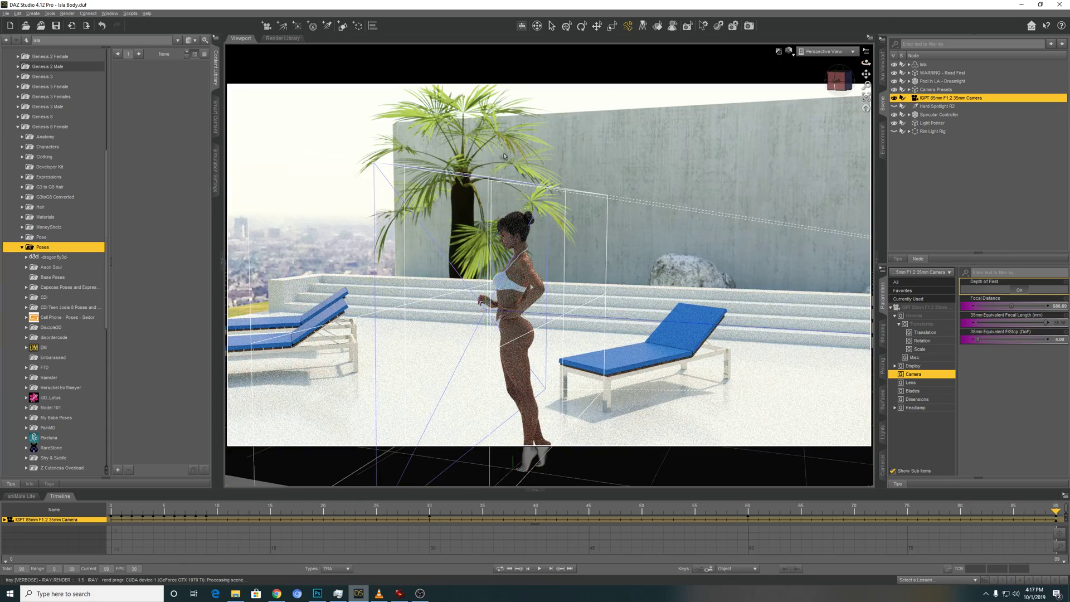
{"action": "left_click_drag", "start_coordinate": [865, 62], "coordinate": [713, 180]}
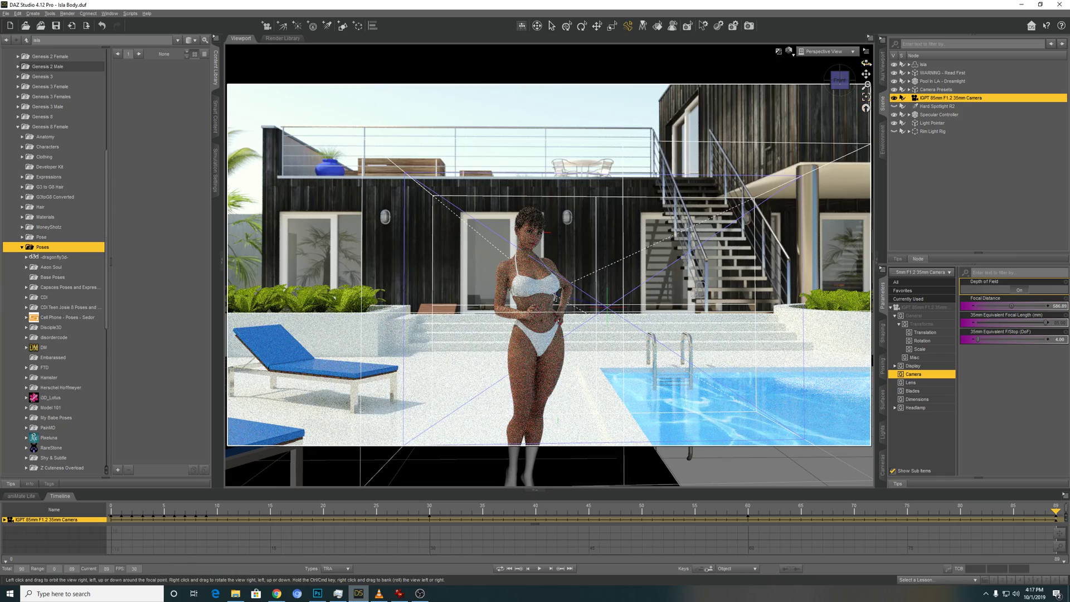
{"action": "left_click_drag", "start_coordinate": [866, 62], "coordinate": [776, 149]}
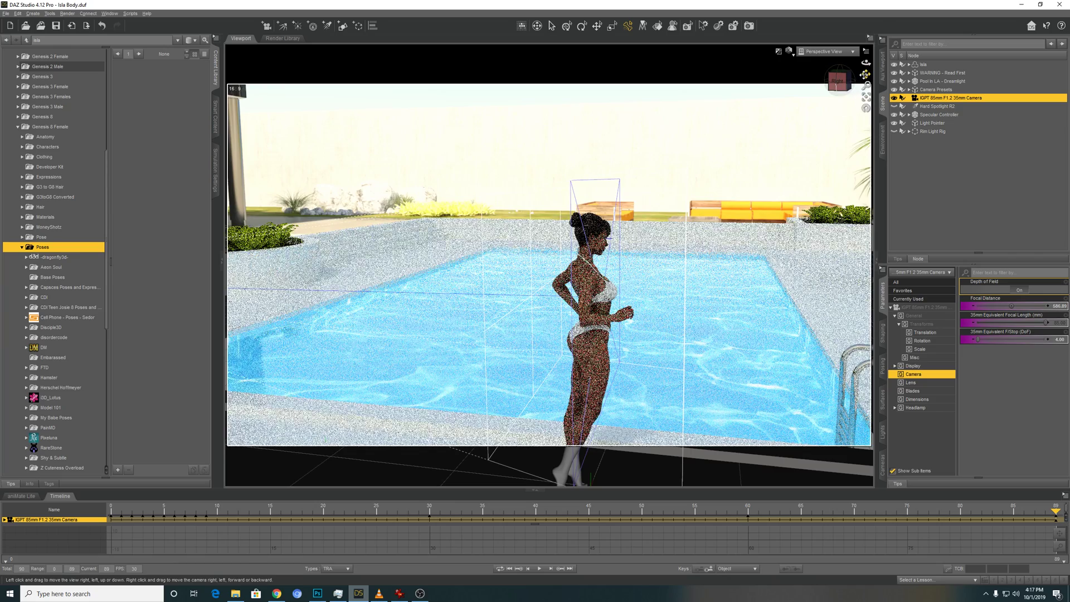
{"action": "left_click_drag", "start_coordinate": [865, 74], "coordinate": [750, 166]}
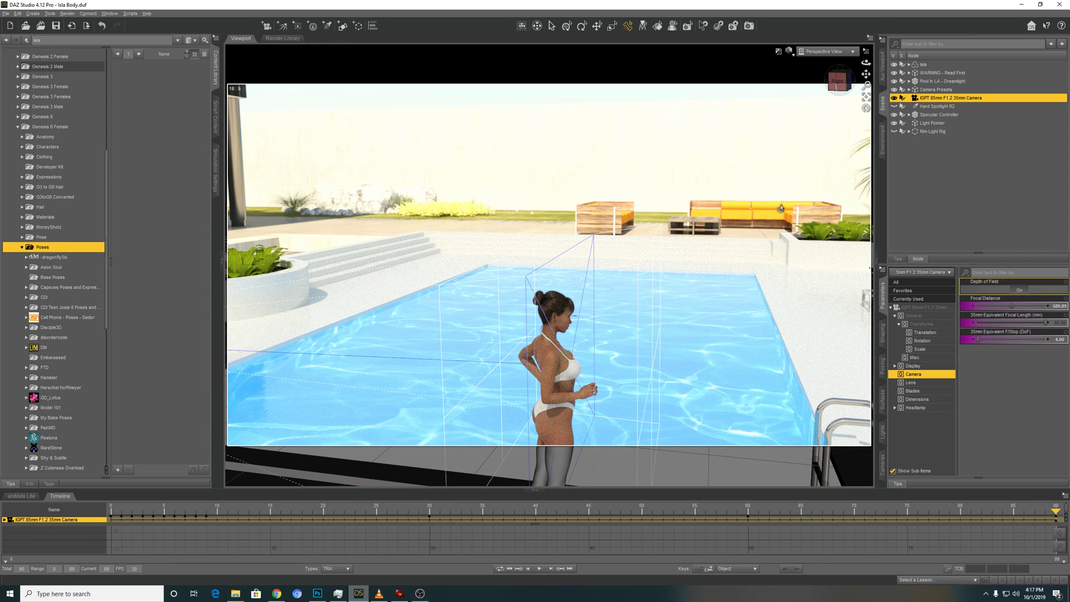
{"action": "left_click_drag", "start_coordinate": [865, 74], "coordinate": [865, 70]}
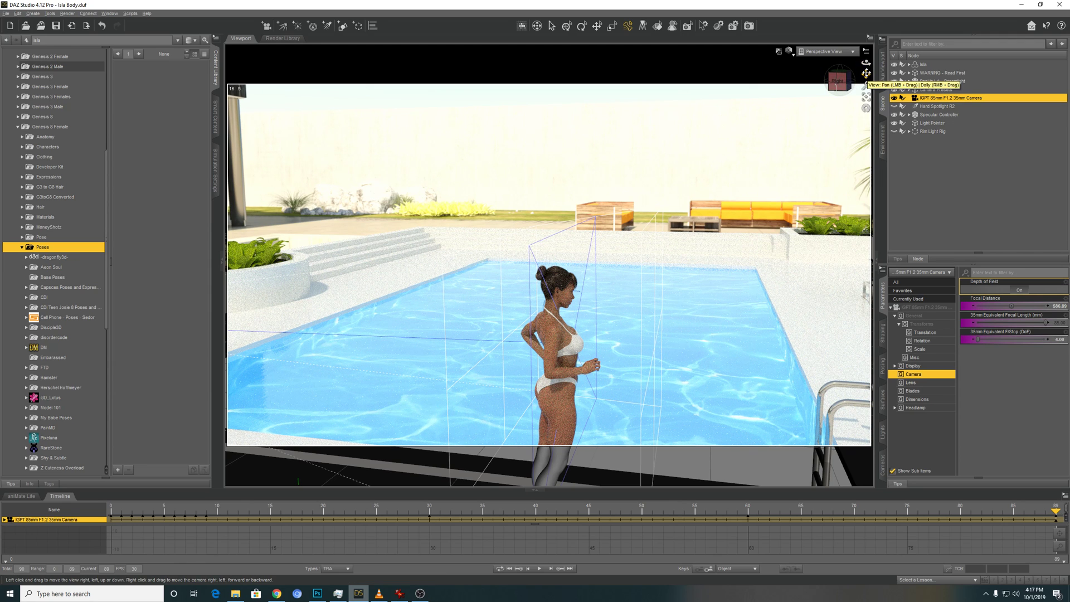
{"action": "left_click_drag", "start_coordinate": [865, 73], "coordinate": [852, 63]}
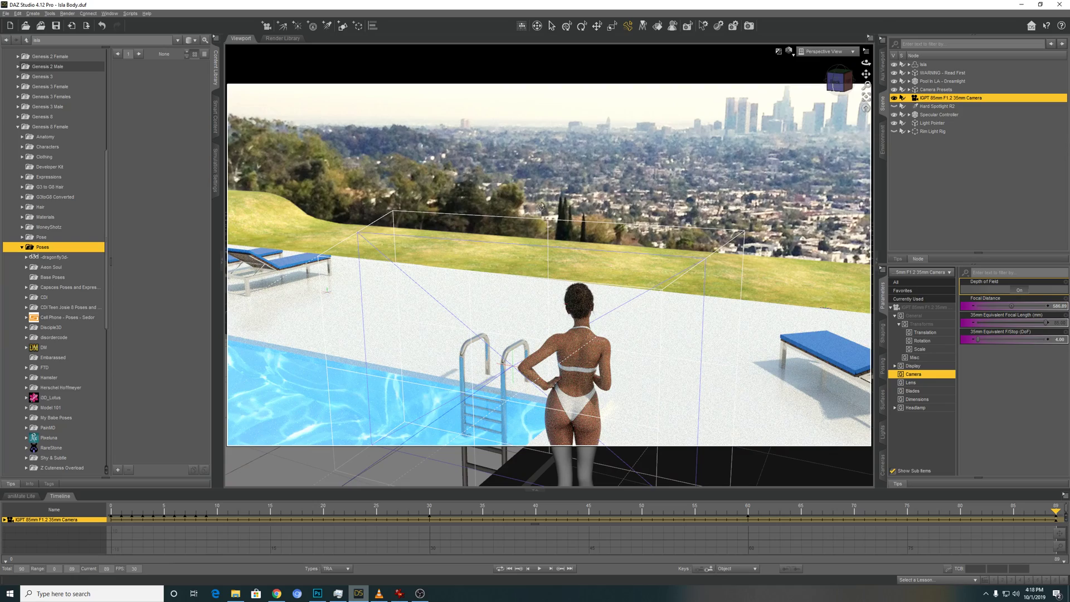
{"action": "left_click_drag", "start_coordinate": [825, 109], "coordinate": [539, 122], "text": "alt"}
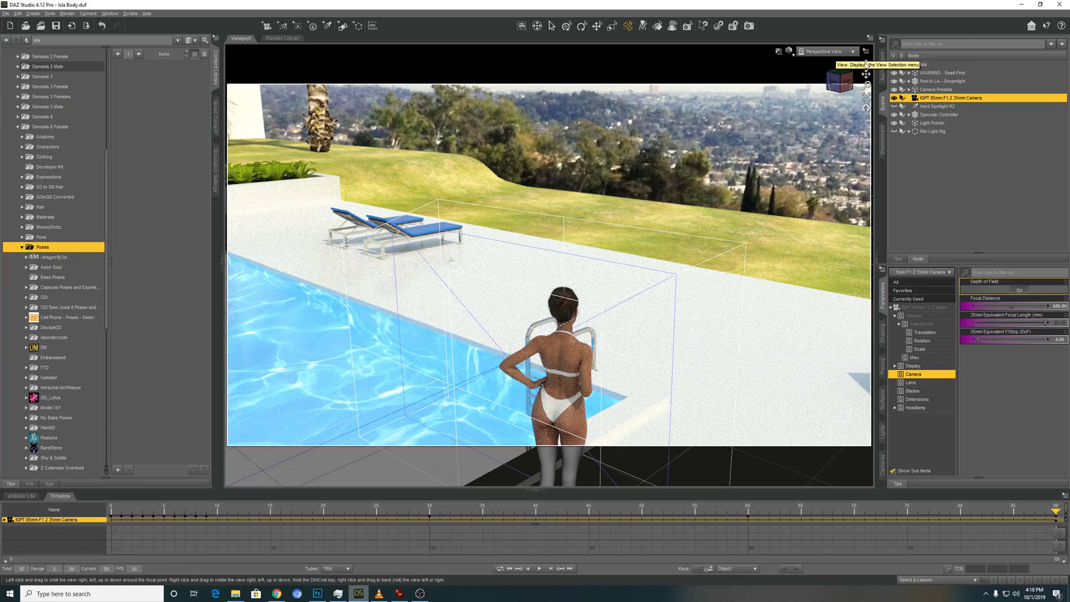
{"action": "left_click_drag", "start_coordinate": [865, 63], "coordinate": [615, 294]}
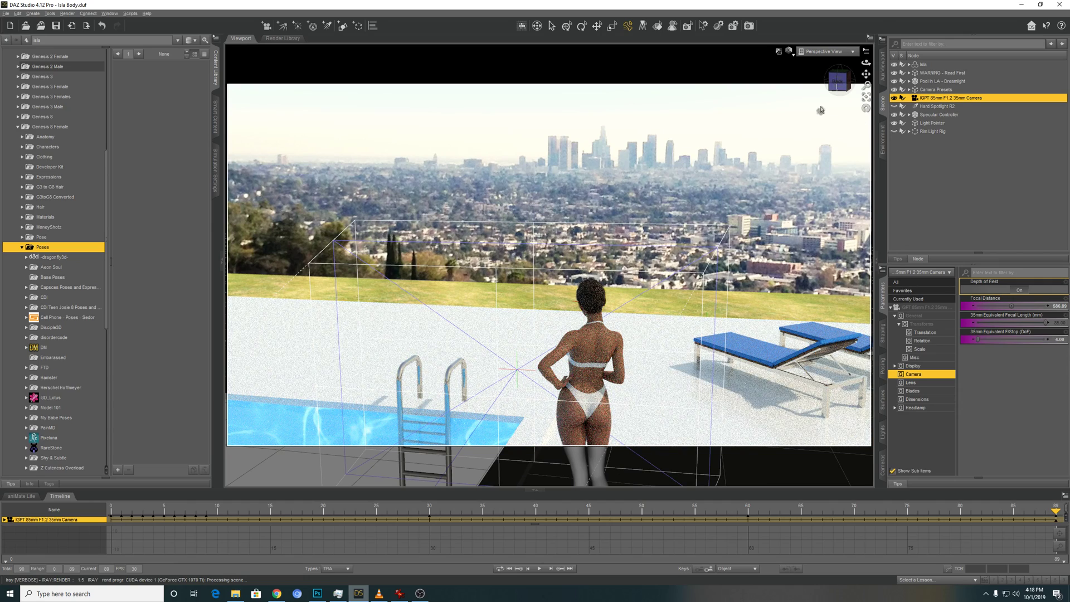
Look through the IGPT 85mm F1.2 35mm Camera instead of Perspective View.
{"action": "left_click", "coordinate": [825, 52]}
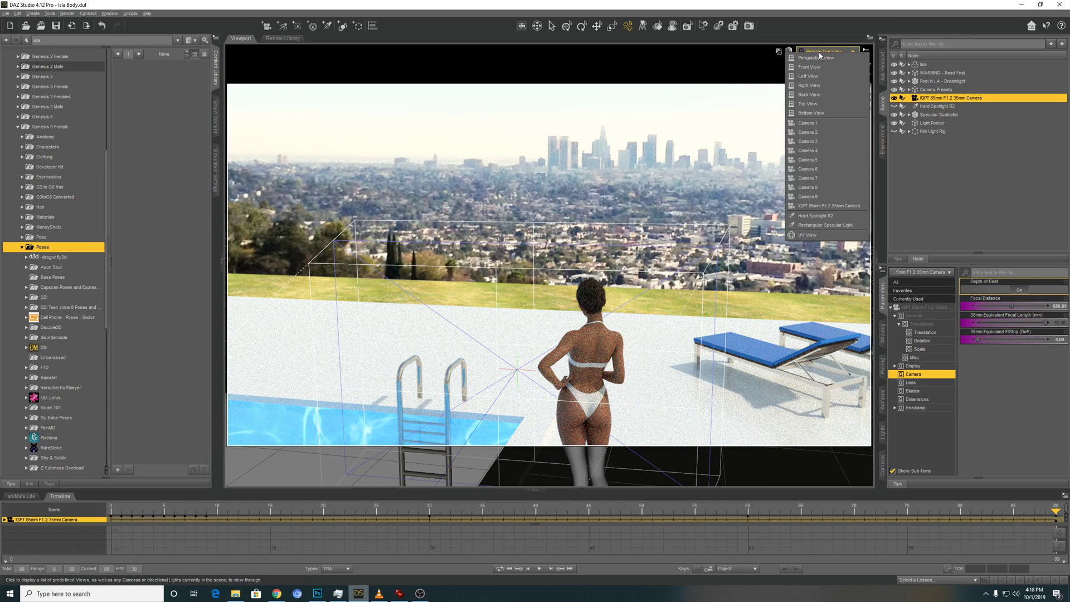
{"action": "left_click", "coordinate": [819, 206]}
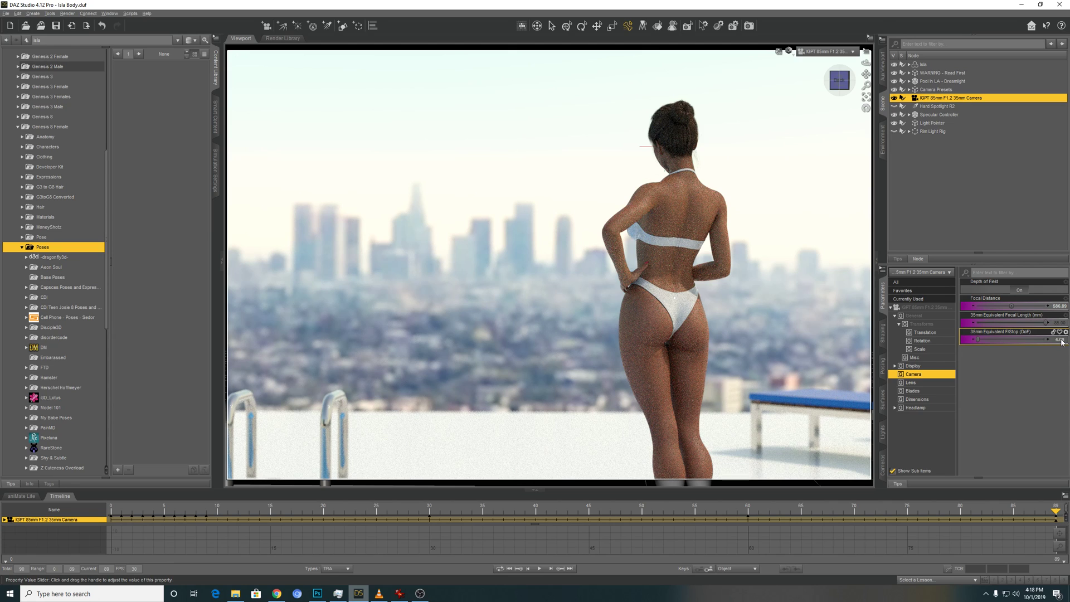
{"action": "mouse_move", "coordinate": [1061, 342]}
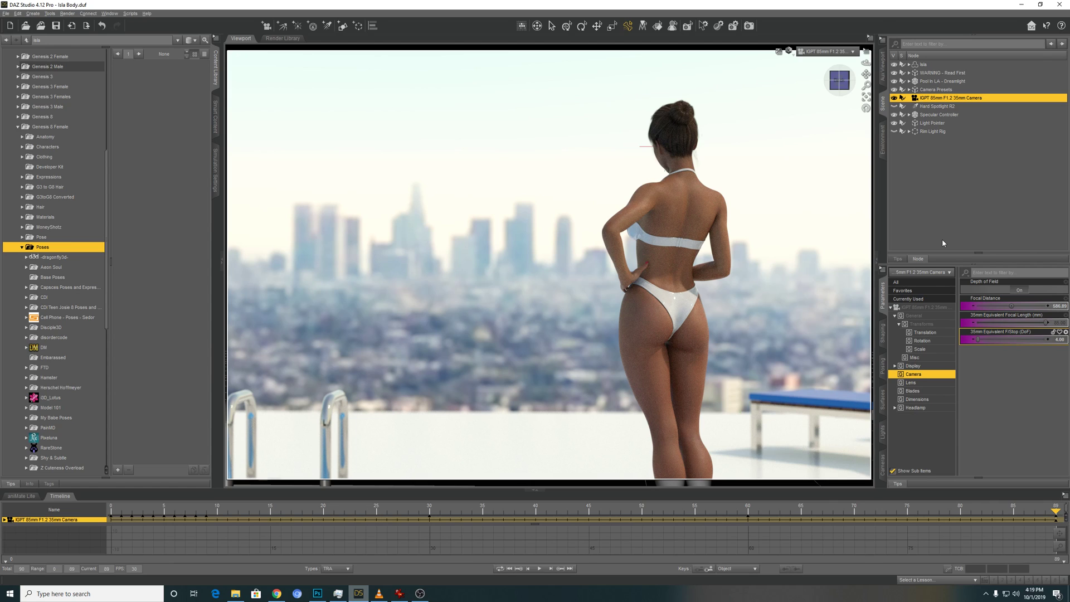
Open the Render Settings, enlarge their window vertically and bring up the Tone Mapping properties around White Point.
{"action": "left_click", "coordinate": [734, 26]}
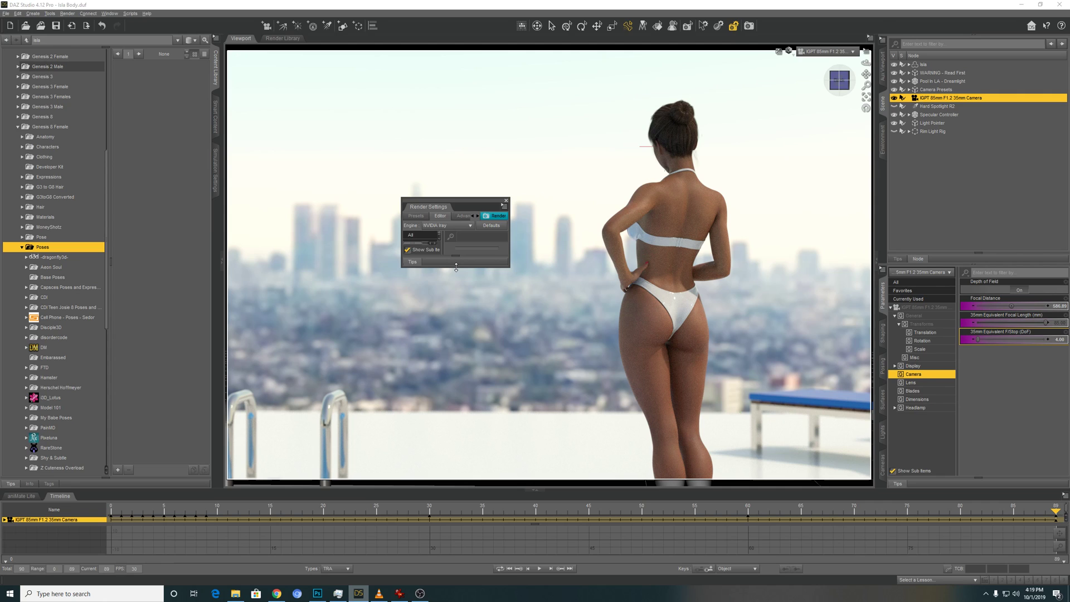
{"action": "left_click_drag", "start_coordinate": [459, 265], "coordinate": [460, 405]}
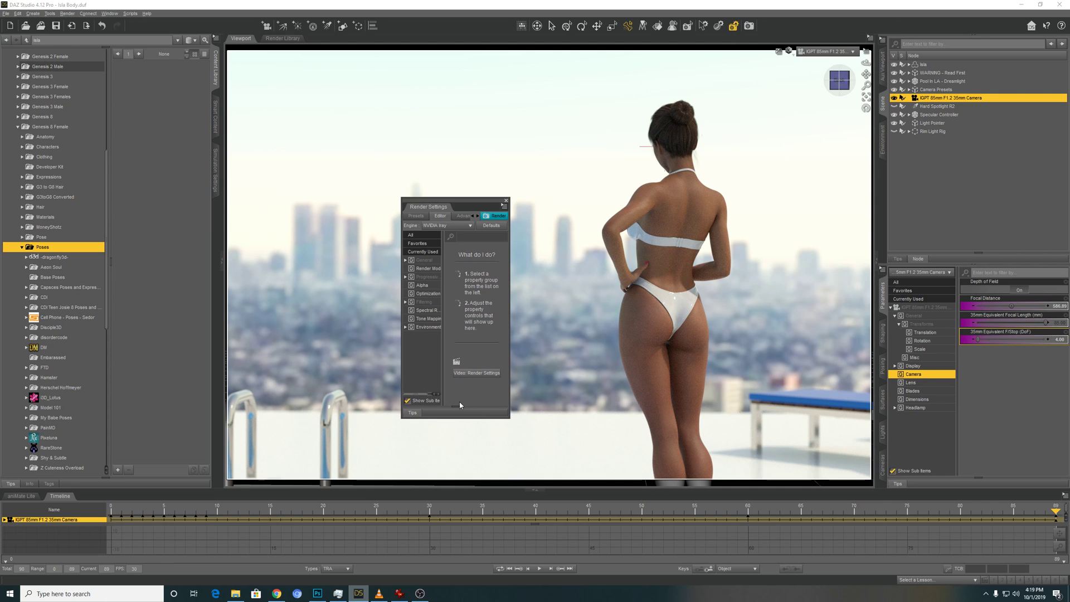
{"action": "left_click", "coordinate": [427, 320]}
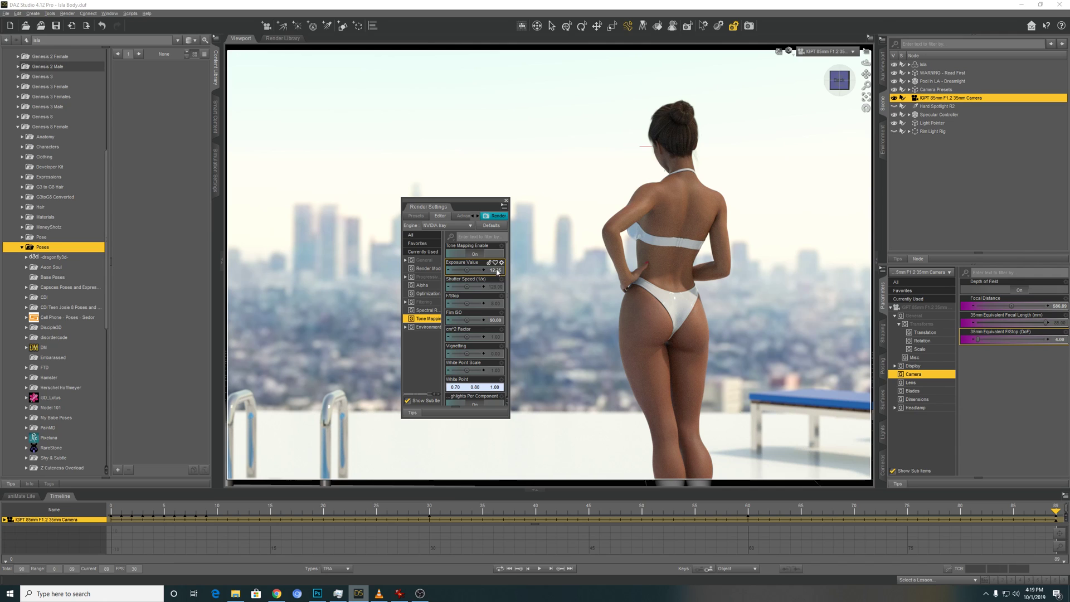
{"action": "scroll", "coordinate": [508, 289], "scroll_direction": "down", "scroll_amount": 1}
{"action": "scroll", "coordinate": [508, 289], "scroll_direction": "down", "scroll_amount": 4}
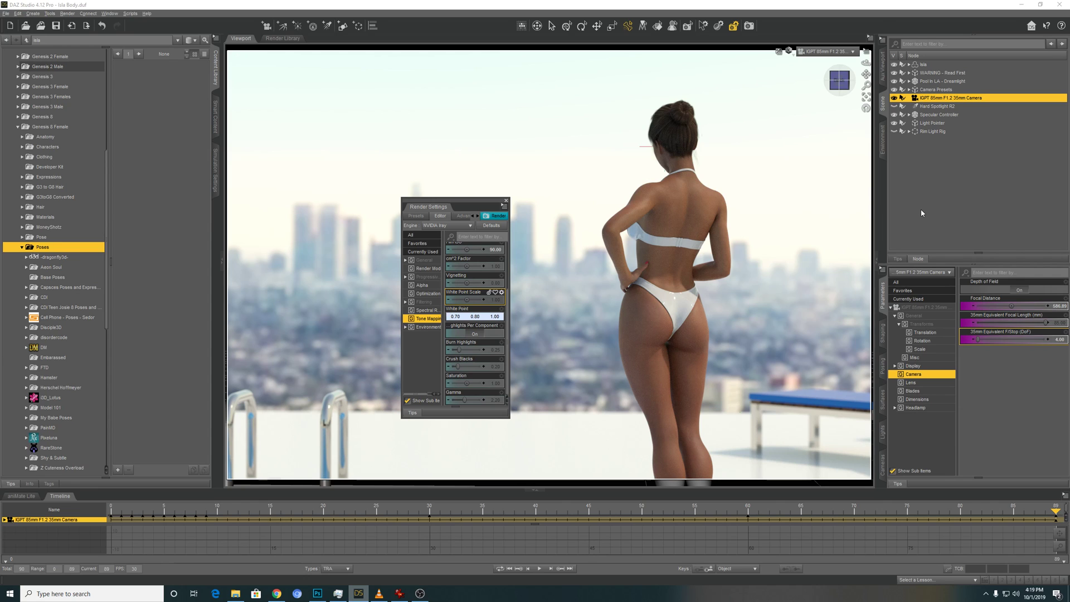
Try pure white as the Tone Mapping White Point colour.
{"action": "left_click", "coordinate": [463, 317]}
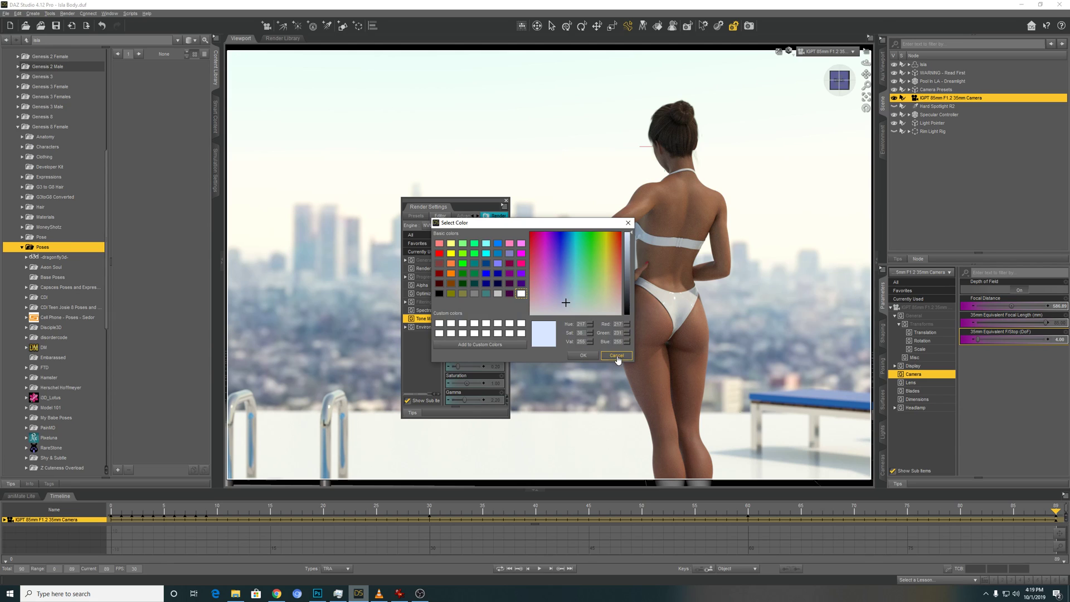
{"action": "left_click_drag", "start_coordinate": [539, 315], "coordinate": [530, 314]}
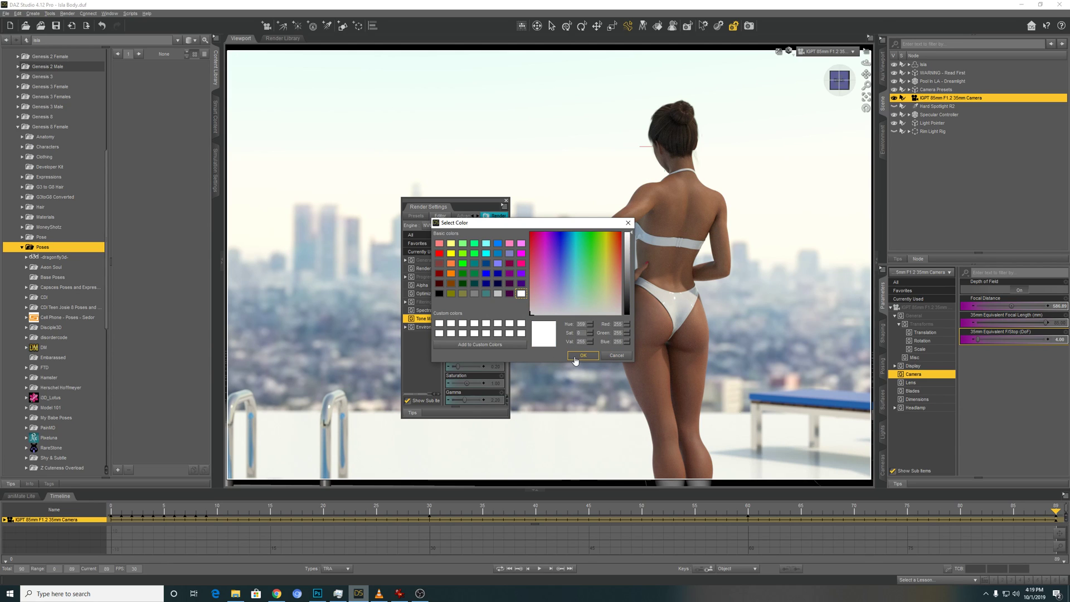
{"action": "left_click_drag", "start_coordinate": [547, 226], "coordinate": [434, 279]}
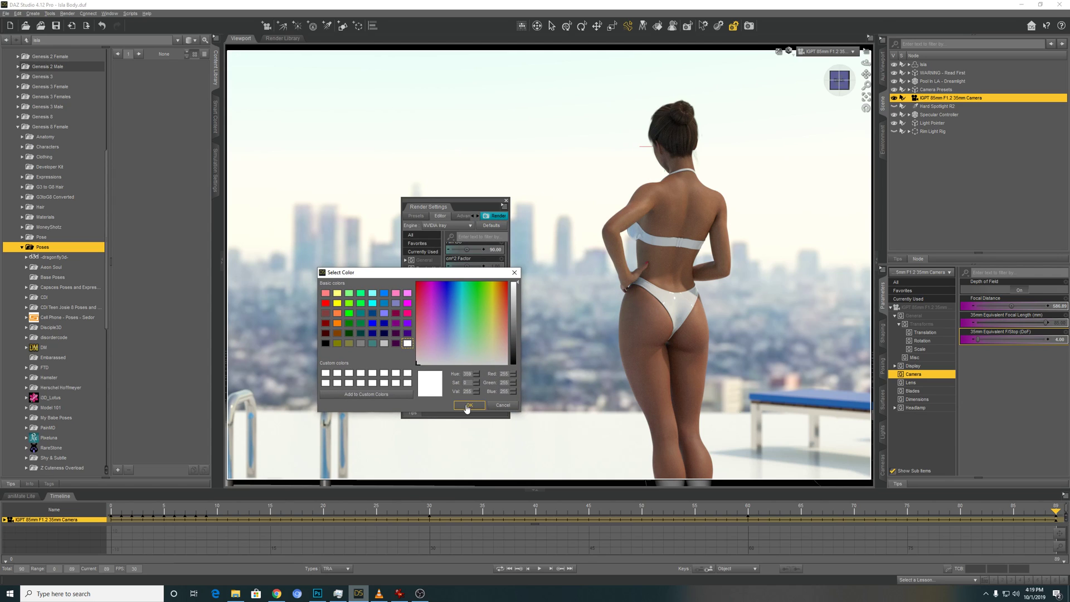
{"action": "left_click", "coordinate": [467, 406]}
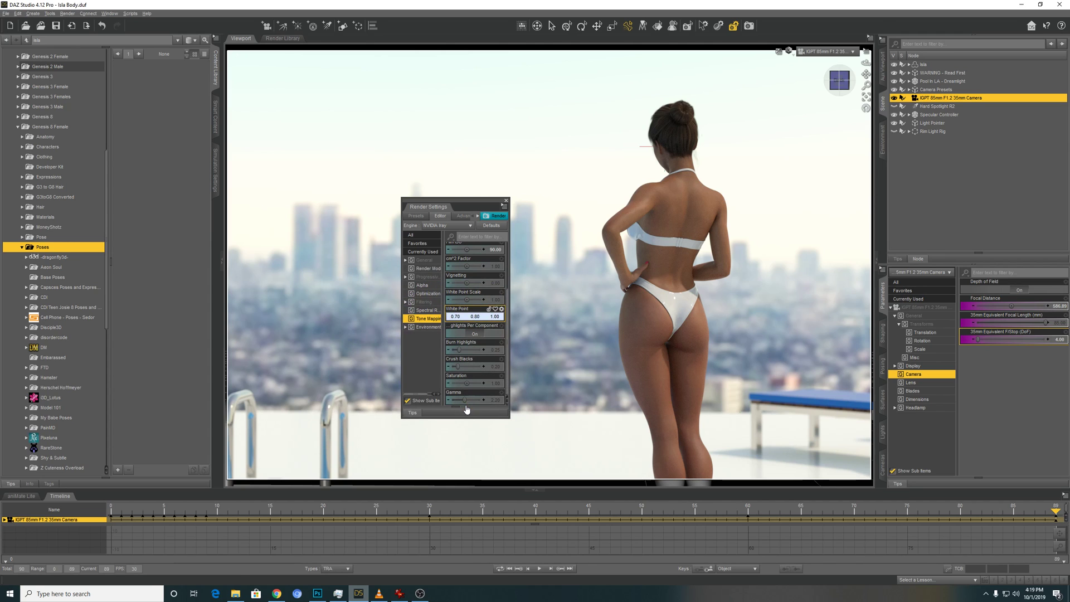
Set the Tone Mapping White Point to a pale blue with green 0.93 and blue 1.00.
{"action": "left_click", "coordinate": [475, 316]}
{"action": "left_click", "coordinate": [573, 306]}
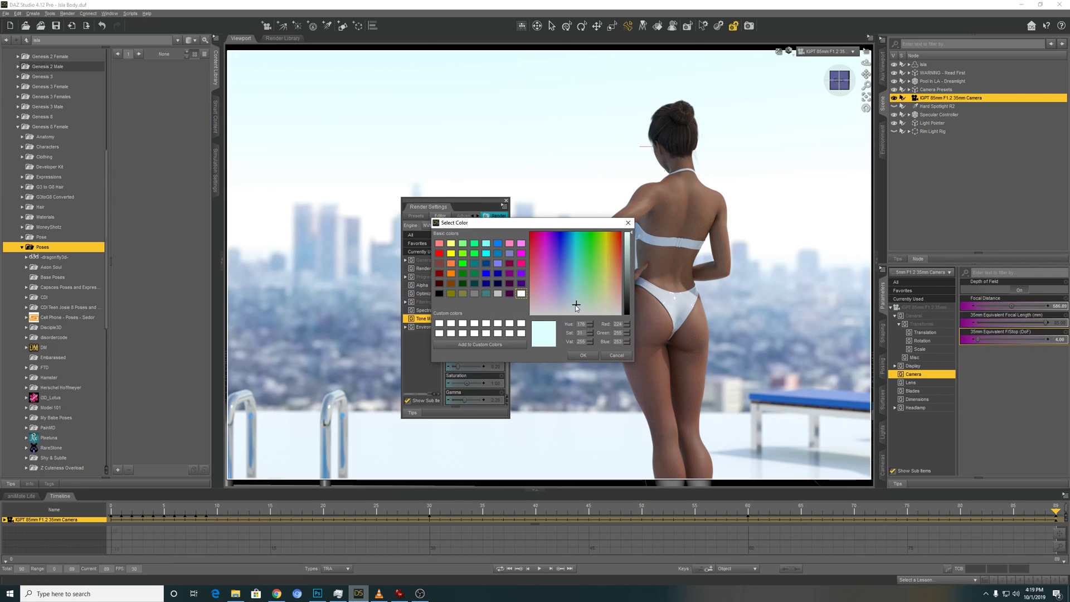
{"action": "left_click_drag", "start_coordinate": [572, 305], "coordinate": [570, 307]}
{"action": "left_click", "coordinate": [581, 356]}
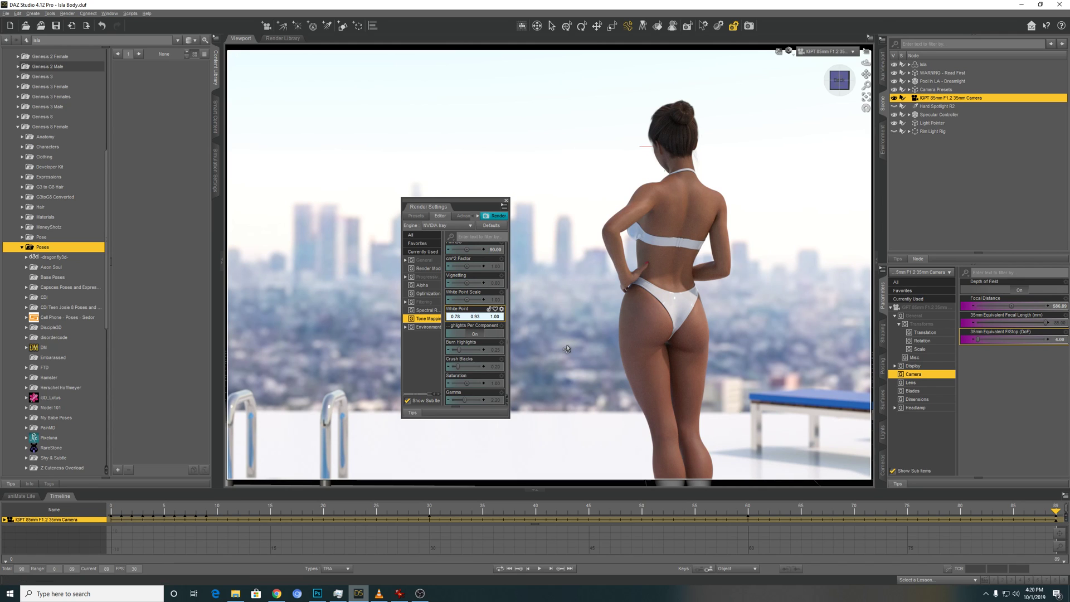
Switch to Chrome and examine the product preview of the woman sitting on the lounger against the blurred skyline.
{"action": "left_click", "coordinate": [276, 594]}
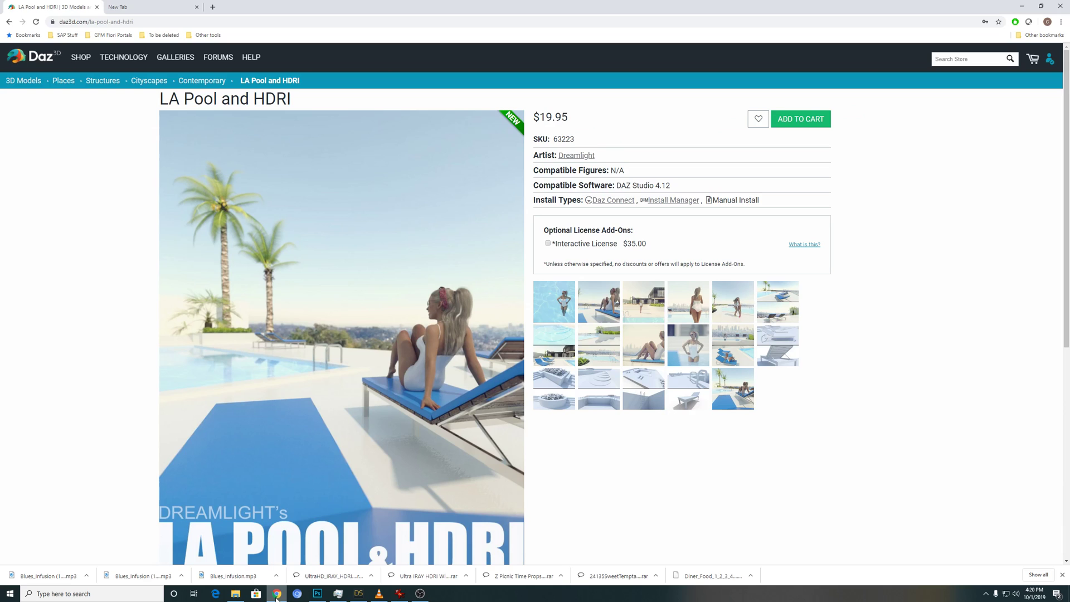
{"action": "scroll", "coordinate": [579, 446], "scroll_direction": "down", "scroll_amount": 1}
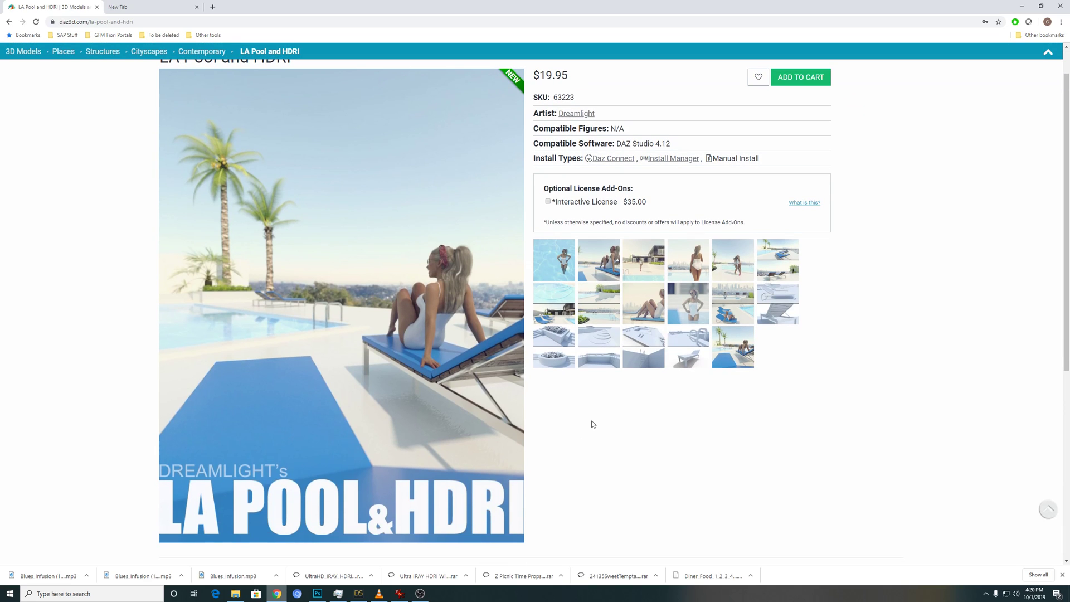
{"action": "left_click", "coordinate": [648, 307]}
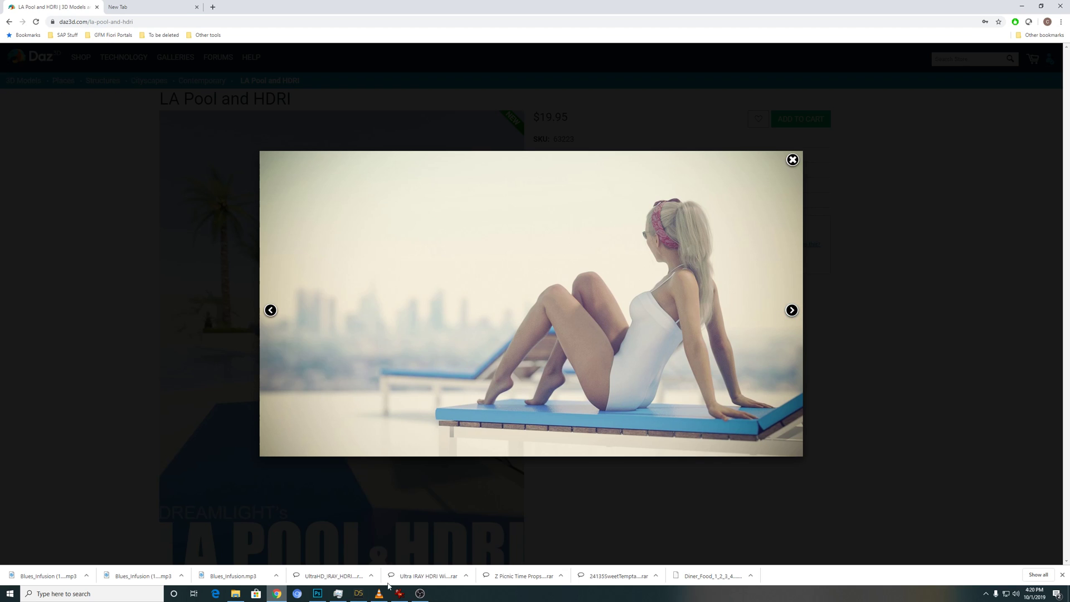
Return to DAZ Studio, then close and reopen the Render Settings at the Tone Mapping properties.
{"action": "left_click", "coordinate": [360, 594]}
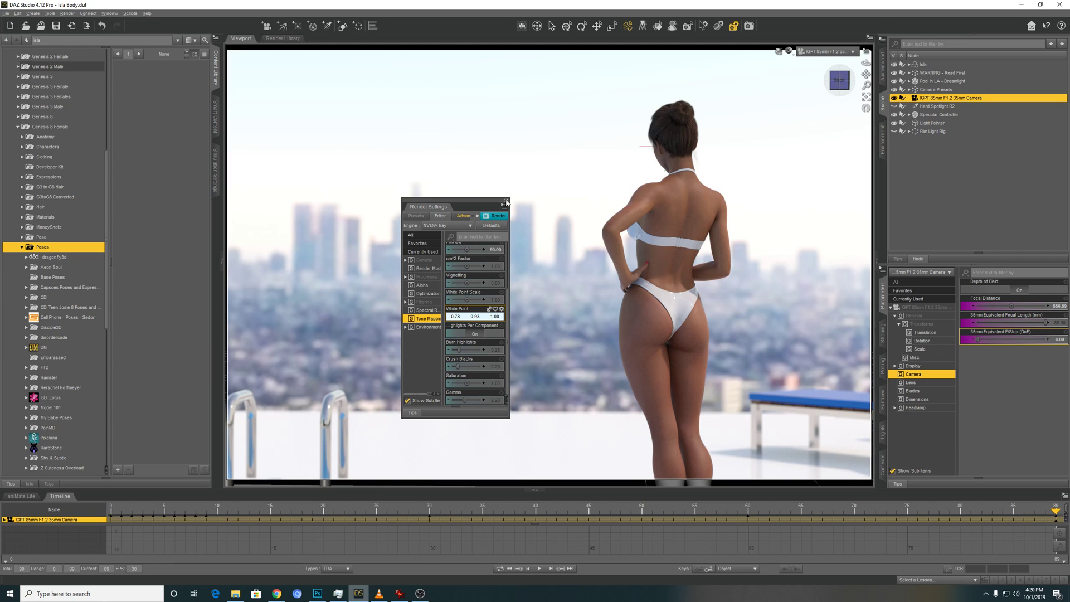
{"action": "left_click", "coordinate": [506, 201]}
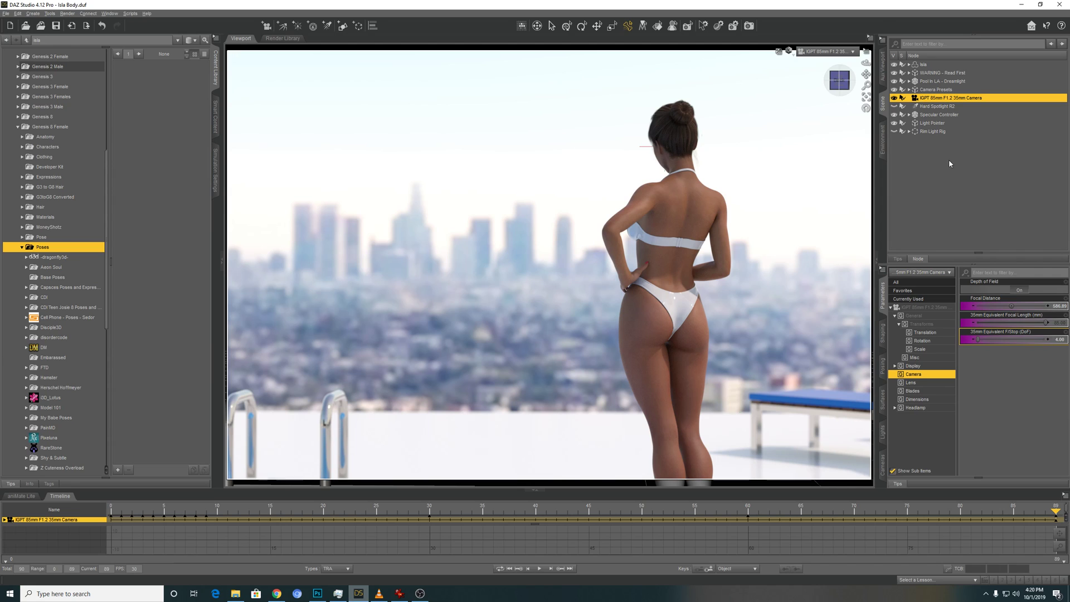
{"action": "left_click", "coordinate": [733, 26]}
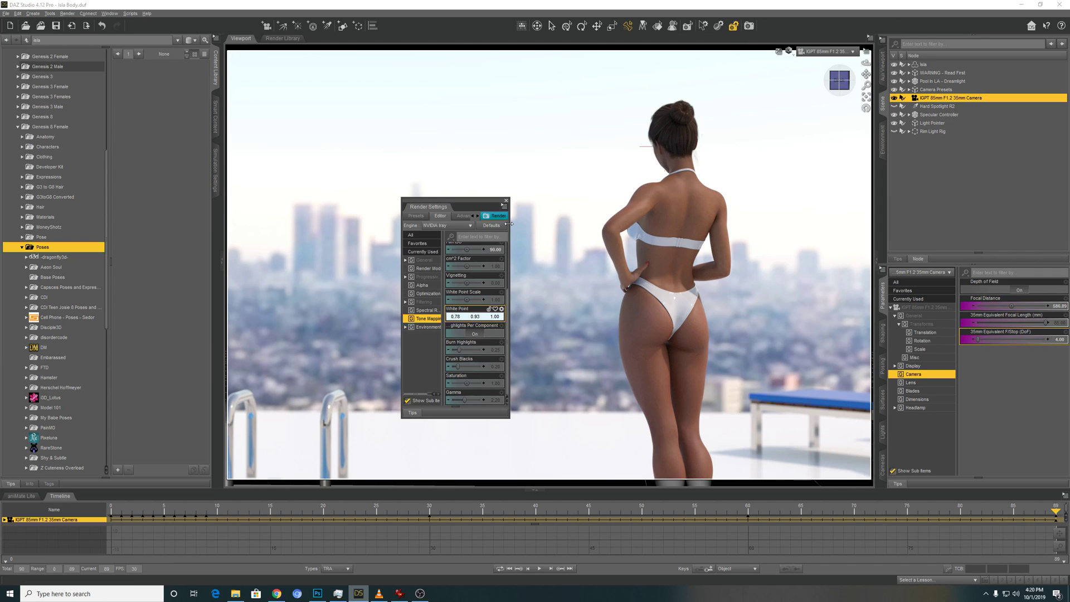
Set the Environment Mode to Scene Only, and turn on the visibility of the Hard Spotlight R2.
{"action": "left_click", "coordinate": [425, 329]}
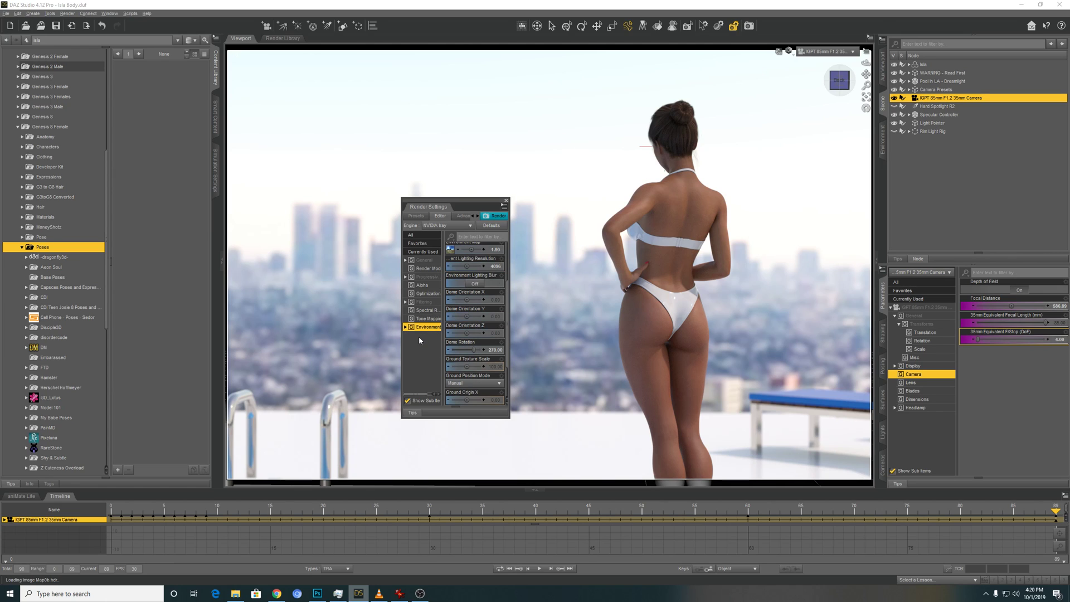
{"action": "scroll", "coordinate": [466, 270], "scroll_direction": "up", "scroll_amount": 3}
{"action": "left_click", "coordinate": [471, 254]}
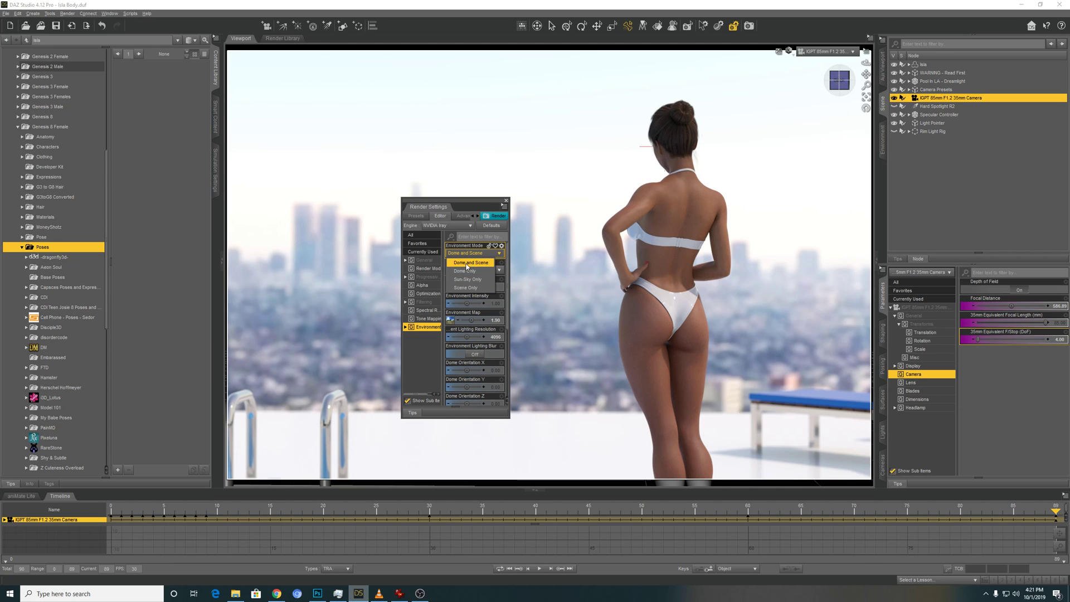
{"action": "left_click", "coordinate": [462, 289]}
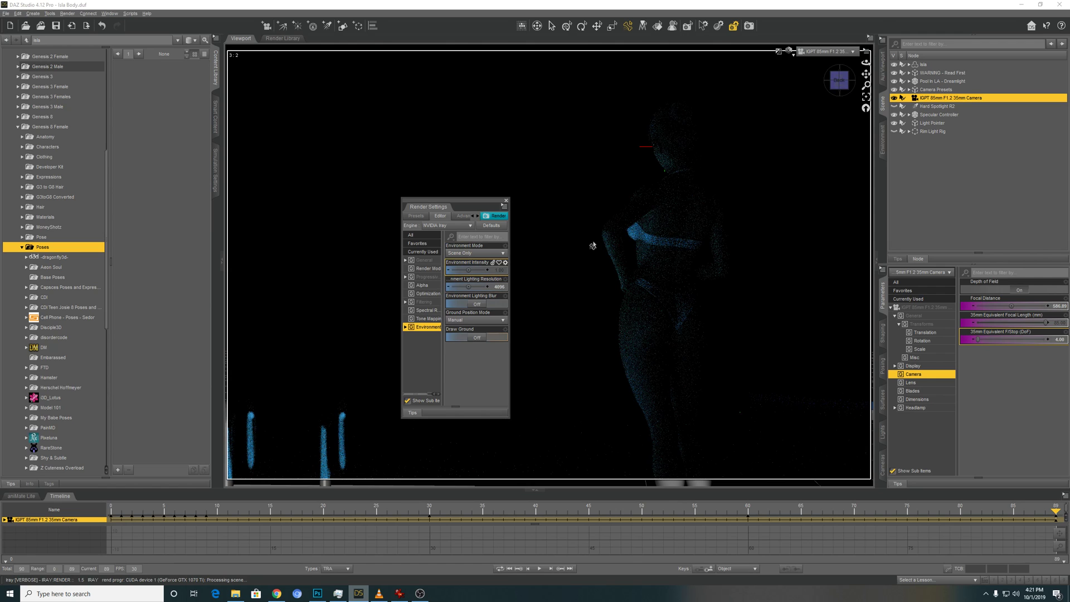
{"action": "left_click", "coordinate": [909, 107]}
{"action": "left_click", "coordinate": [894, 106]}
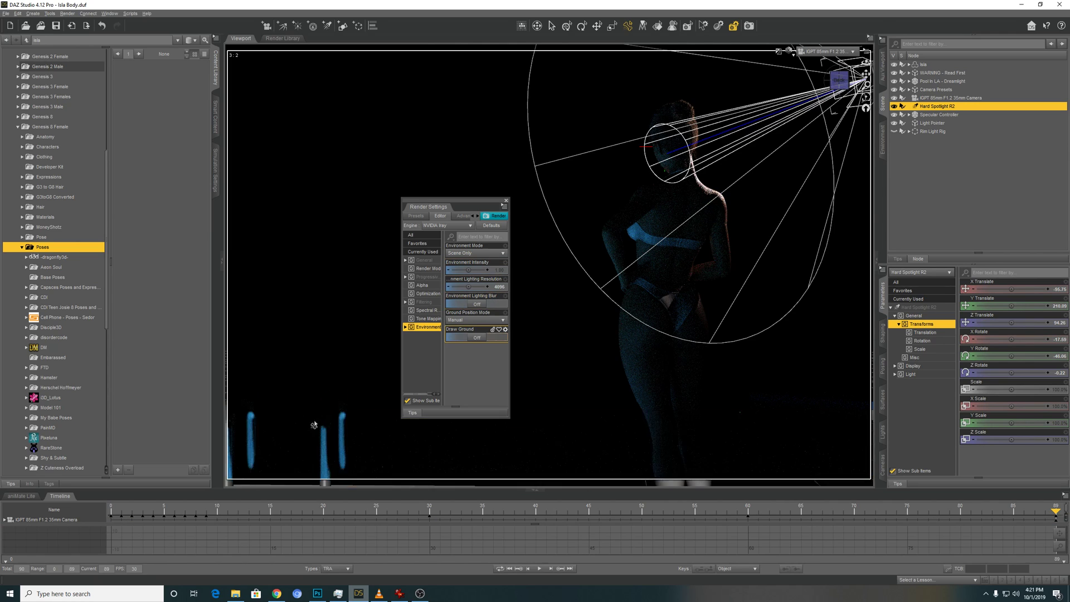
Look at the rendered images in the Raws folder of Daz Video Assets 09, then switch to Photoshop.
{"action": "left_click", "coordinate": [236, 594]}
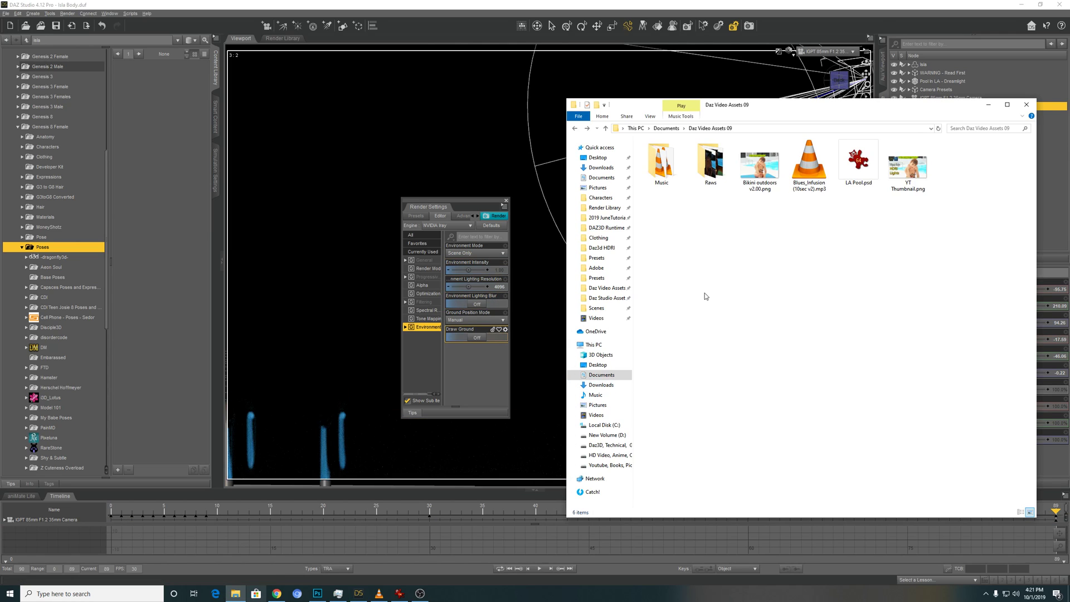
{"action": "double_click", "coordinate": [709, 164]}
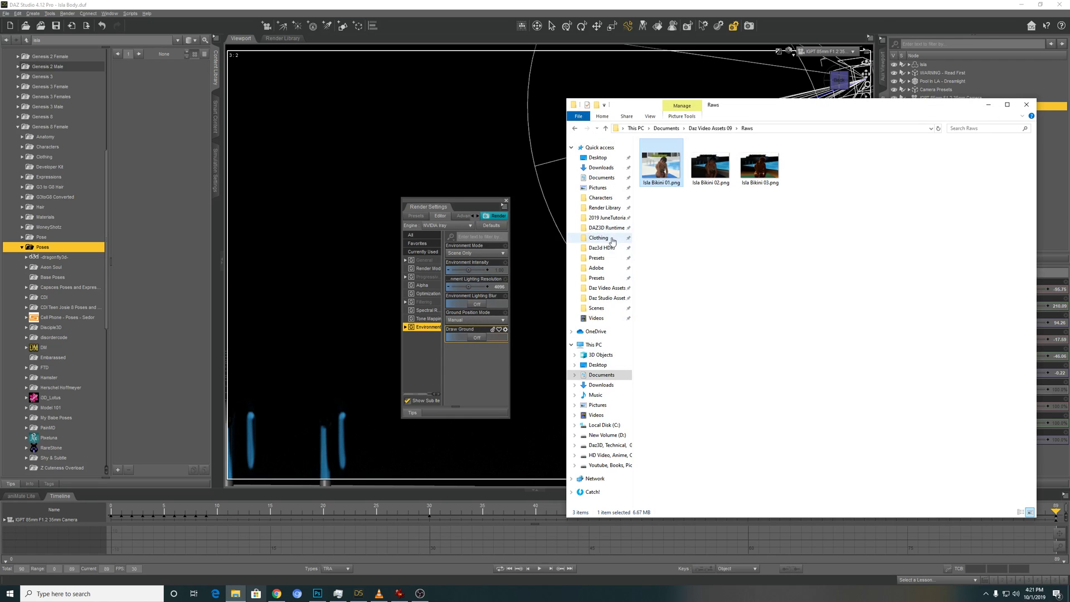
{"action": "left_click", "coordinate": [988, 105]}
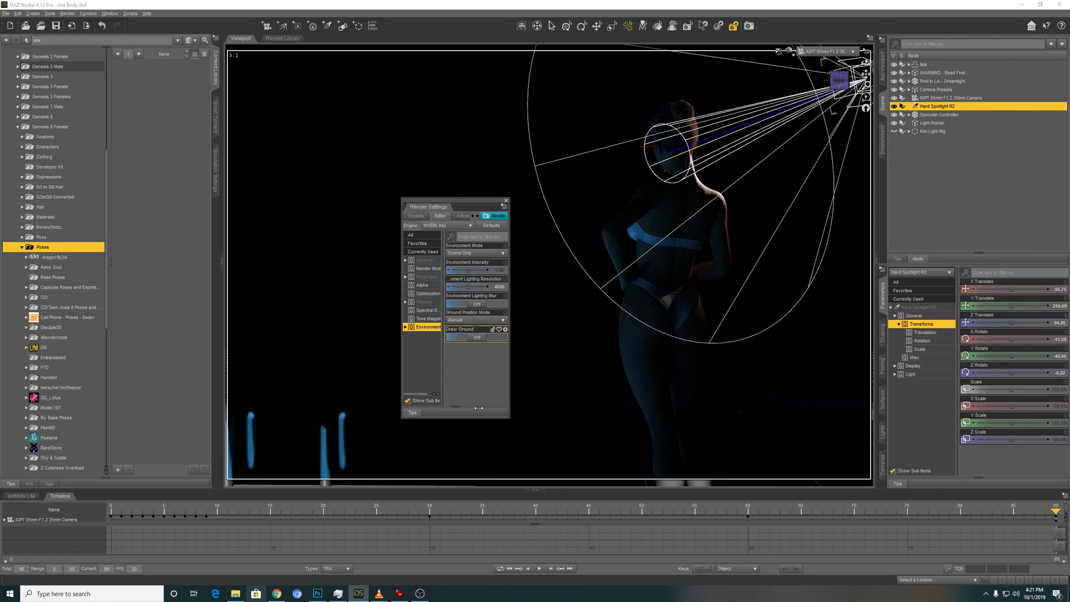
{"action": "left_click", "coordinate": [317, 594]}
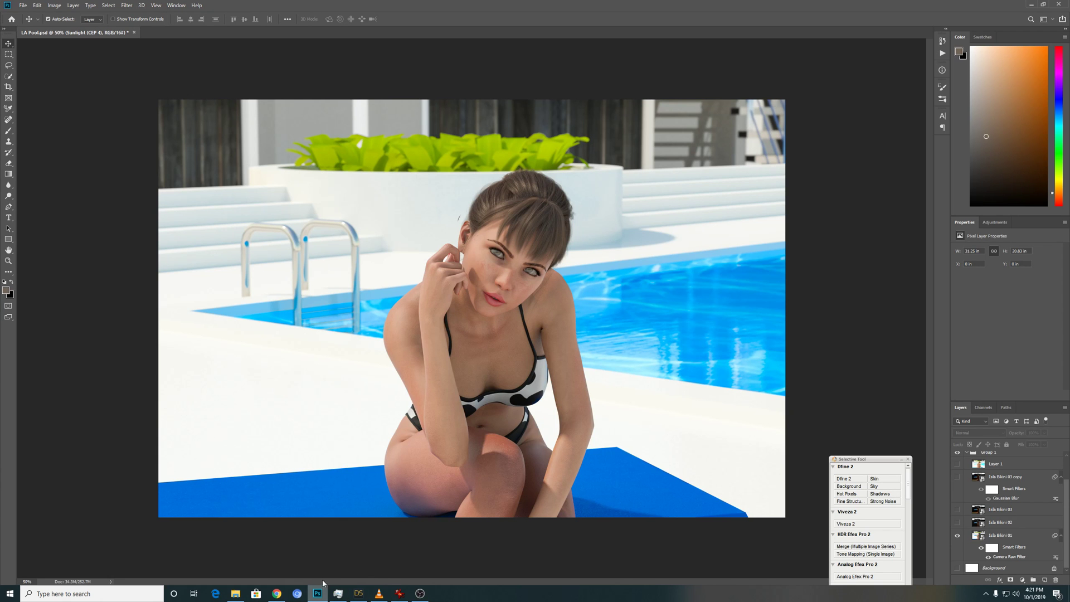
Open Isla Bikini 01.png from the Raws folder to examine the base render, then return to Photoshop.
{"action": "left_click", "coordinate": [236, 594]}
{"action": "double_click", "coordinate": [672, 161]}
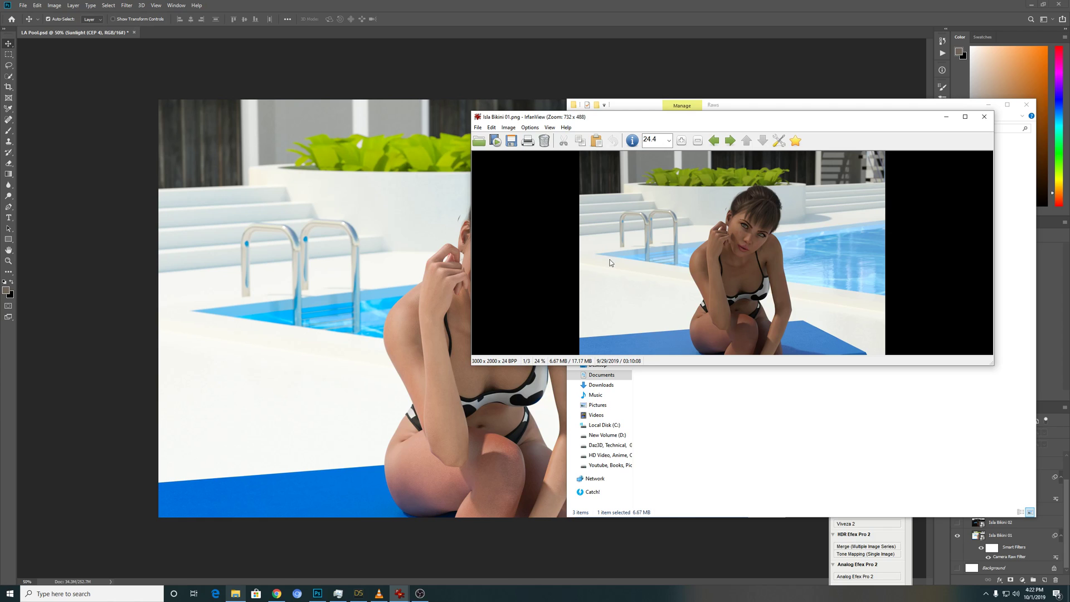
{"action": "left_click", "coordinate": [89, 259]}
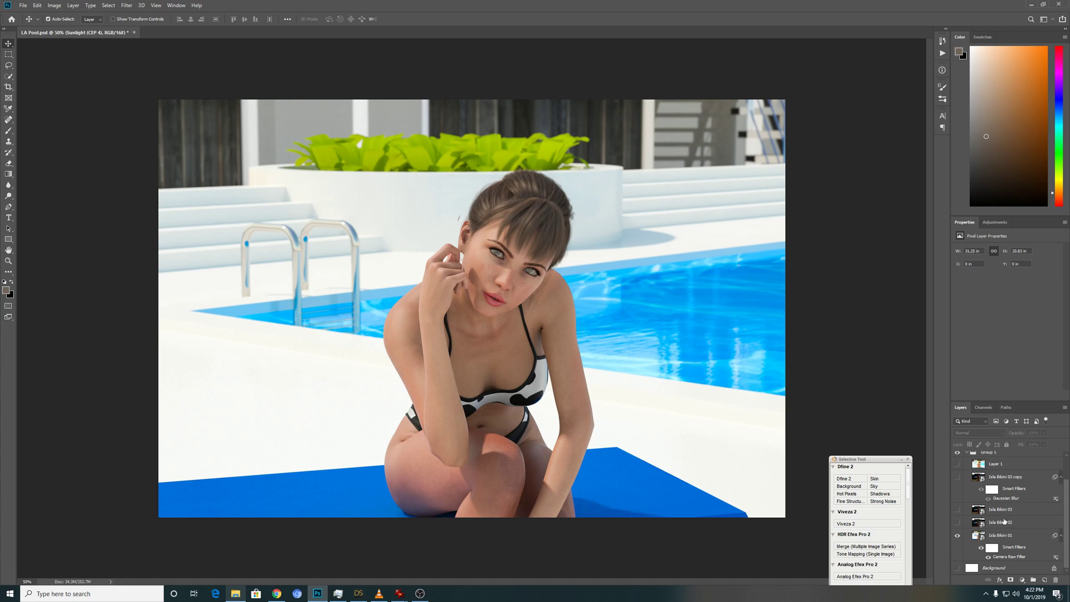
Show the Isla Bikini 02 layer and zoom the document to 70%.
{"action": "left_click", "coordinate": [957, 523]}
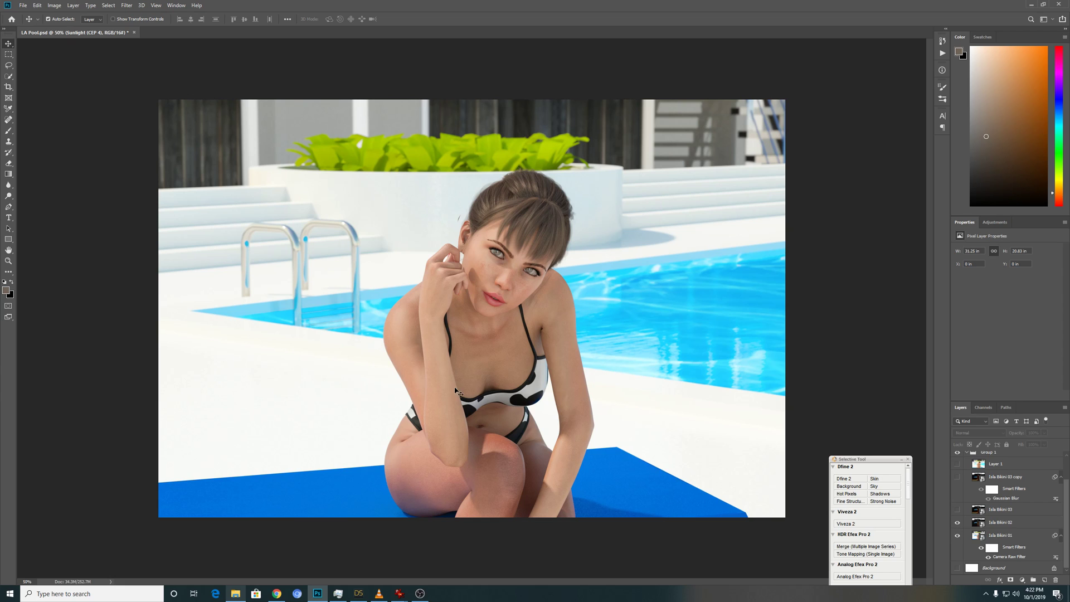
{"action": "left_click", "coordinate": [25, 576]}
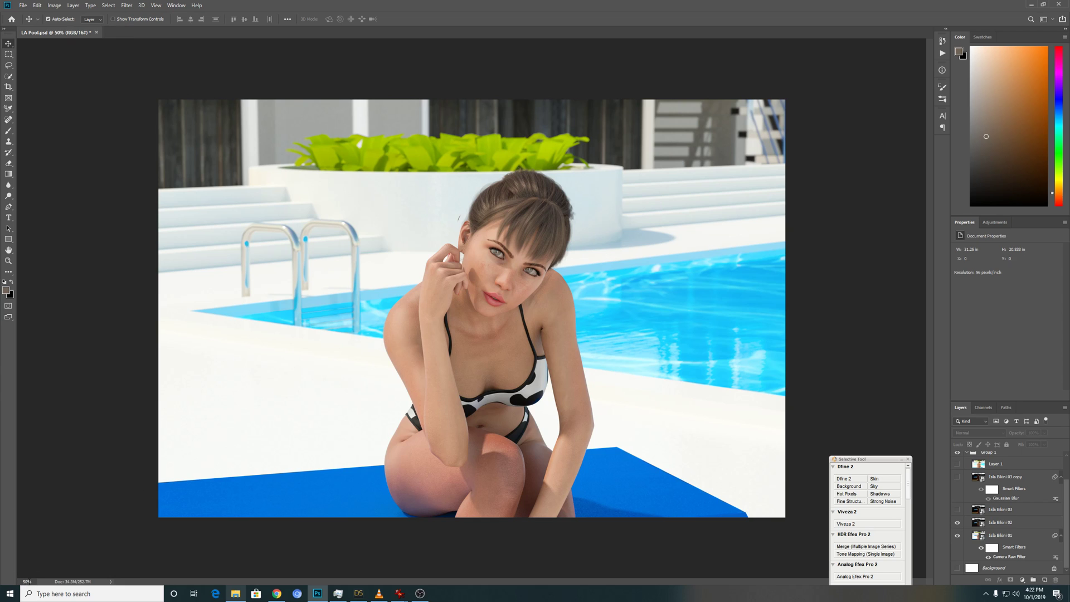
{"action": "left_click", "coordinate": [27, 581]}
{"action": "type", "text": "70"}
{"action": "key", "text": "Return"}
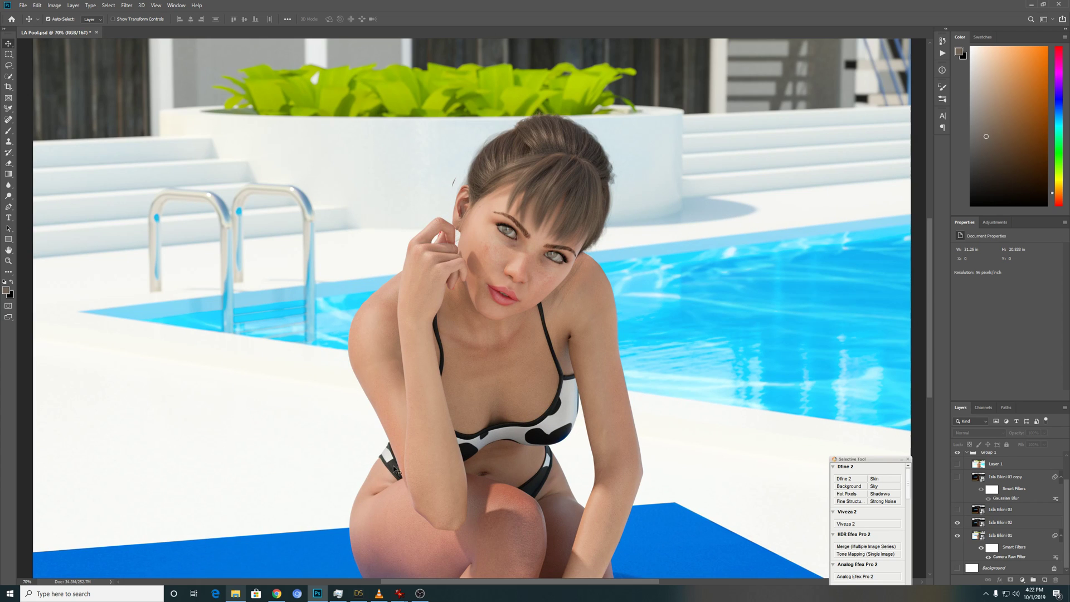
Compare the image without and with the Isla Bikini 02 layer, then show the Isla Bikini 03 layer.
{"action": "left_click", "coordinate": [957, 522]}
{"action": "left_click", "coordinate": [957, 523]}
{"action": "left_click", "coordinate": [957, 511]}
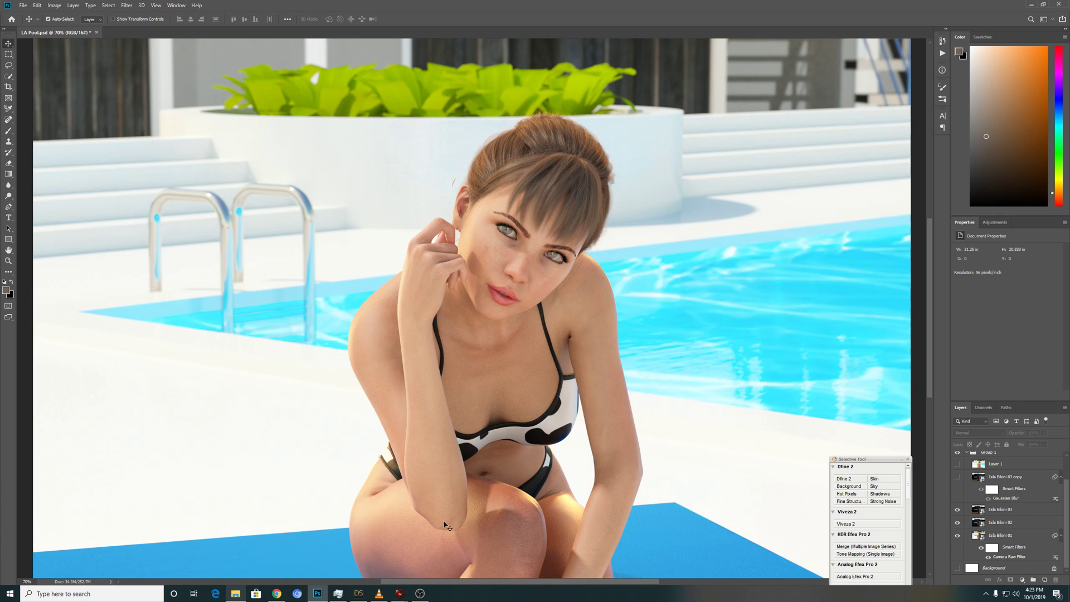
Open Isla Bikini 03.png from the Raws folder to examine the spotlight render, then close it and return to Photoshop.
{"action": "left_click", "coordinate": [236, 594]}
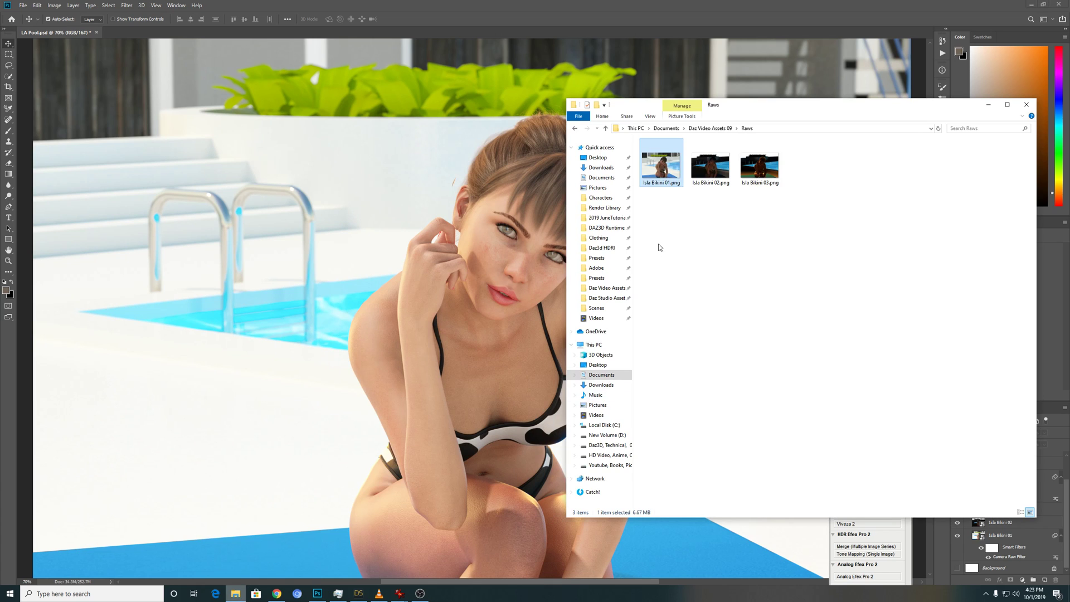
{"action": "double_click", "coordinate": [754, 173]}
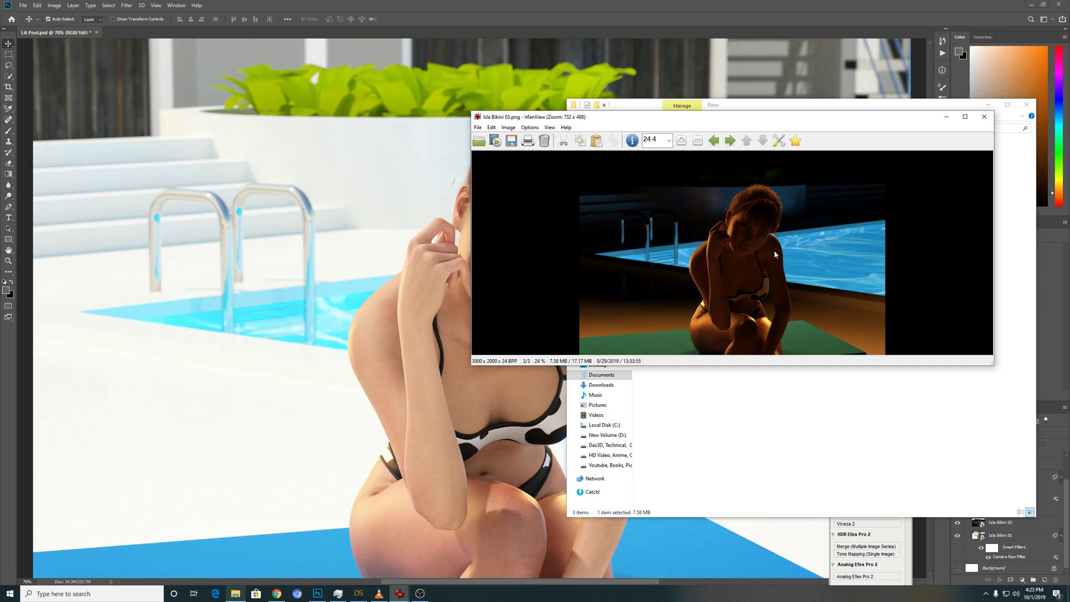
{"action": "left_click", "coordinate": [983, 117]}
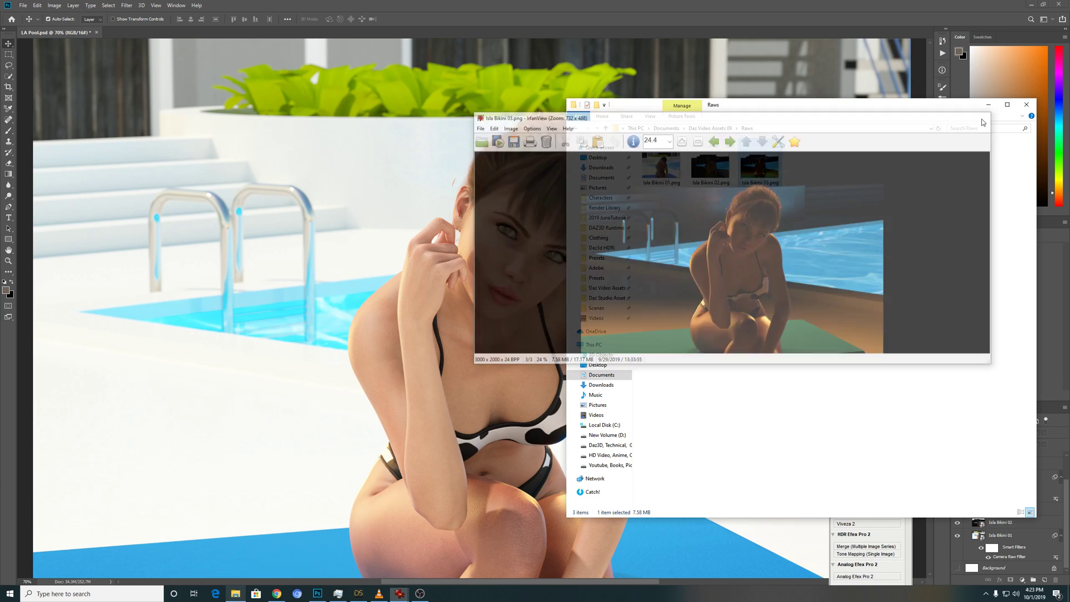
{"action": "left_click", "coordinate": [390, 214]}
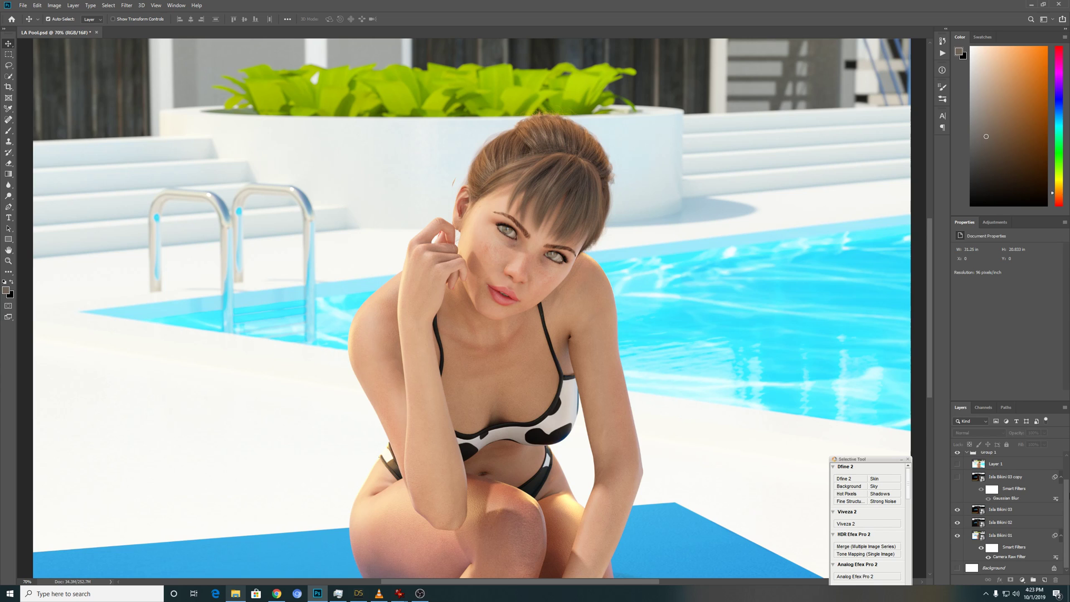
Show the Isla Bikini 03 copy layer with its Gaussian Blur, and Layer 1 above it in Group 1.
{"action": "scroll", "coordinate": [1068, 496], "scroll_direction": "up", "scroll_amount": 1}
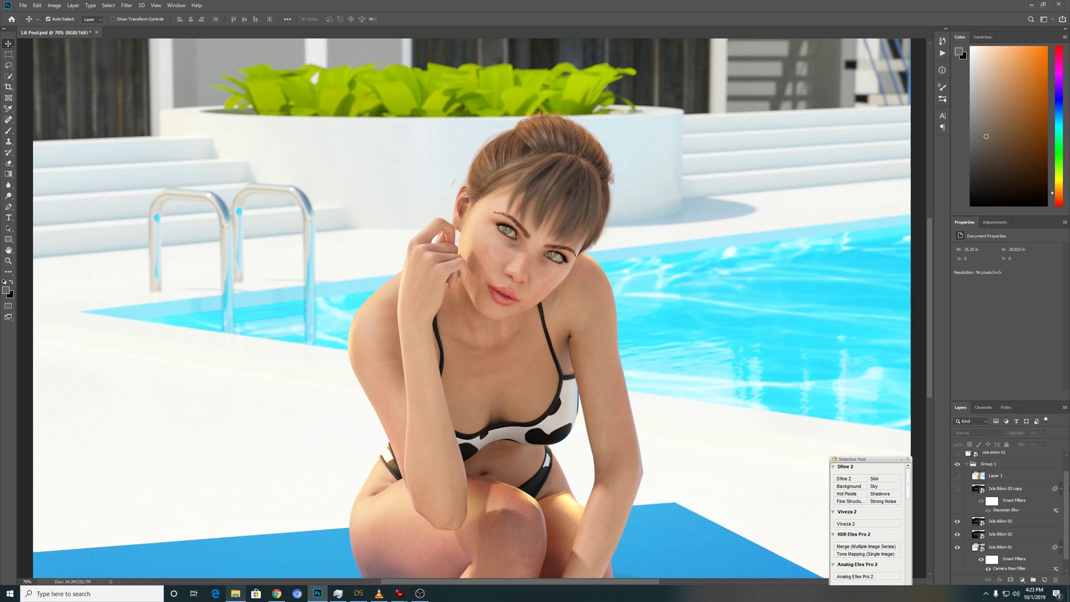
{"action": "left_click", "coordinate": [956, 489]}
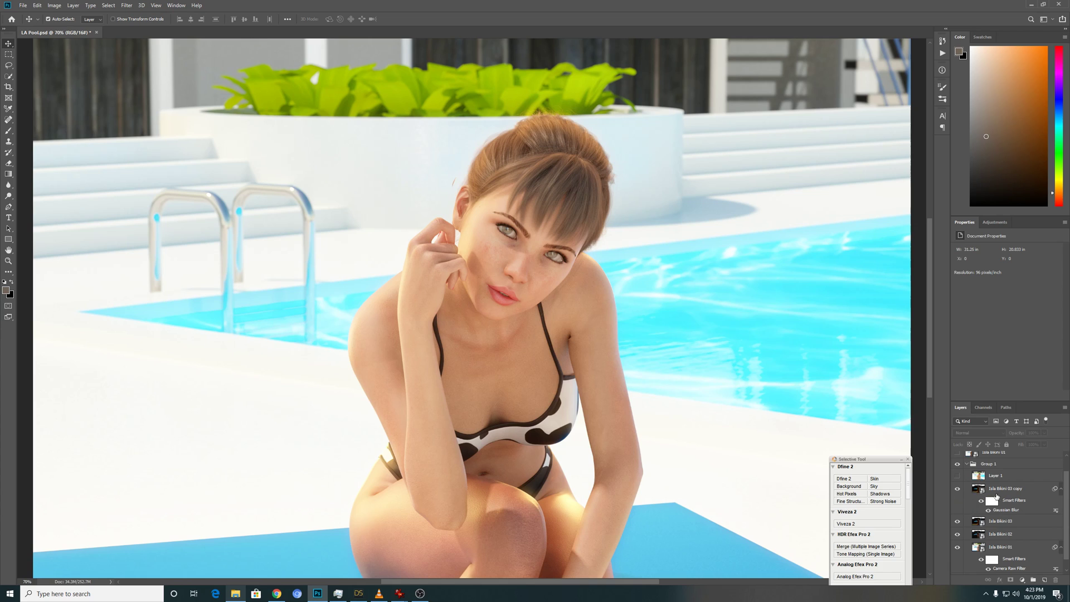
{"action": "left_click", "coordinate": [957, 475]}
Compare the composite with the original render by briefly showing the Isla Bikini 01 layer above Group 1.
{"action": "scroll", "coordinate": [1066, 511], "scroll_direction": "up", "scroll_amount": 2}
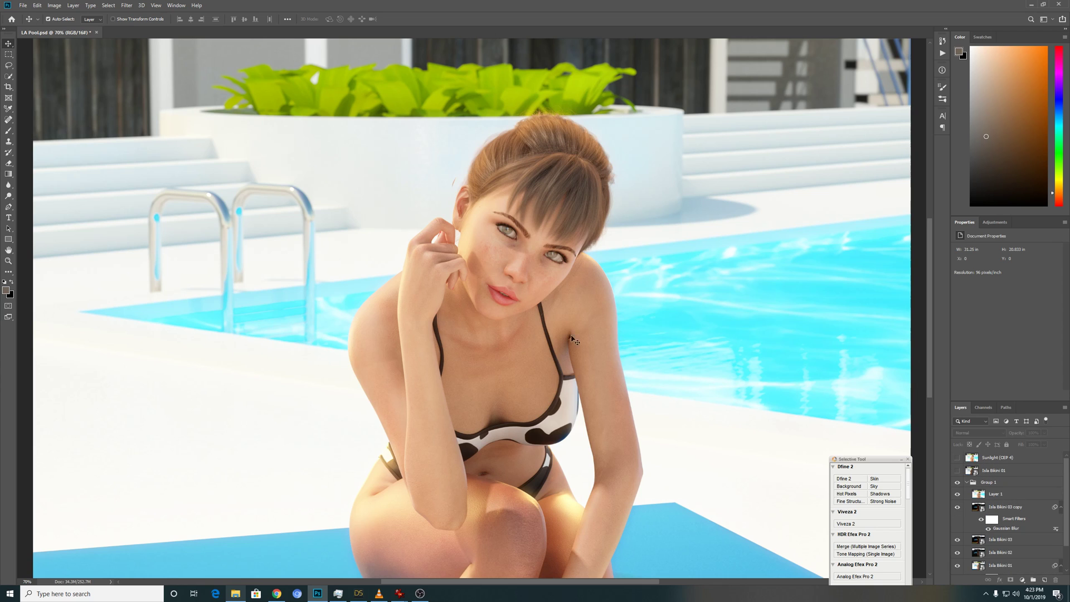
{"action": "left_click", "coordinate": [957, 470]}
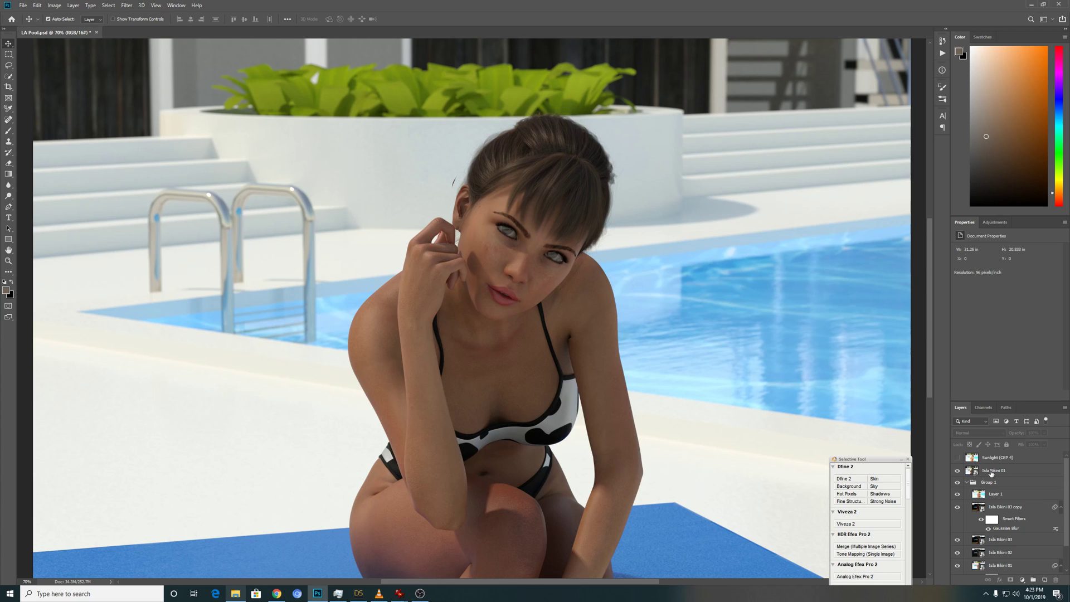
{"action": "left_click", "coordinate": [957, 470]}
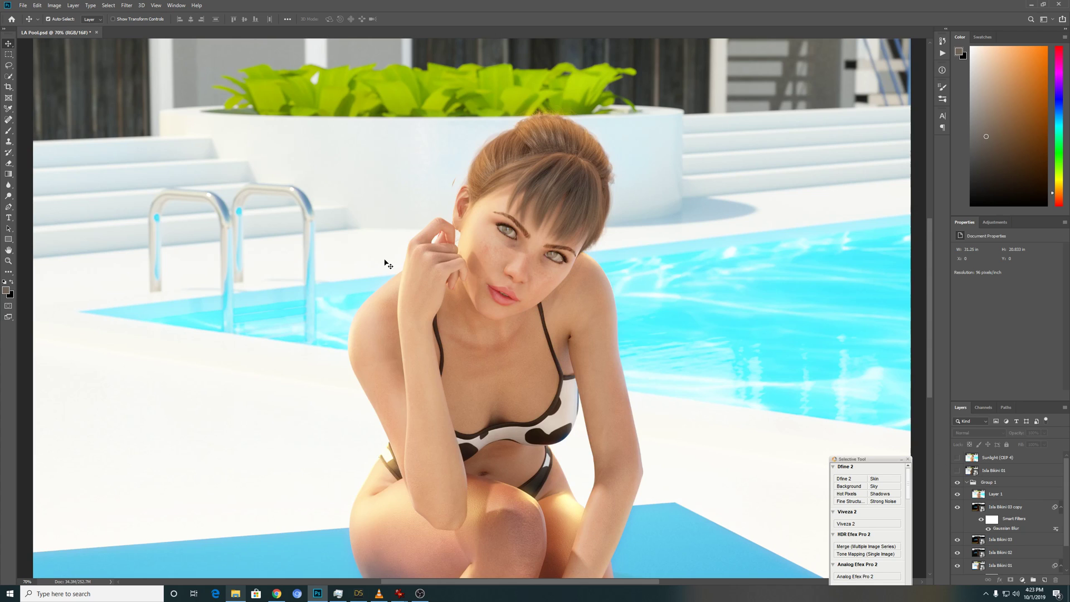
Show and select the Sunlight (CEP 4) layer at the top of the layer stack.
{"action": "left_click", "coordinate": [127, 5]}
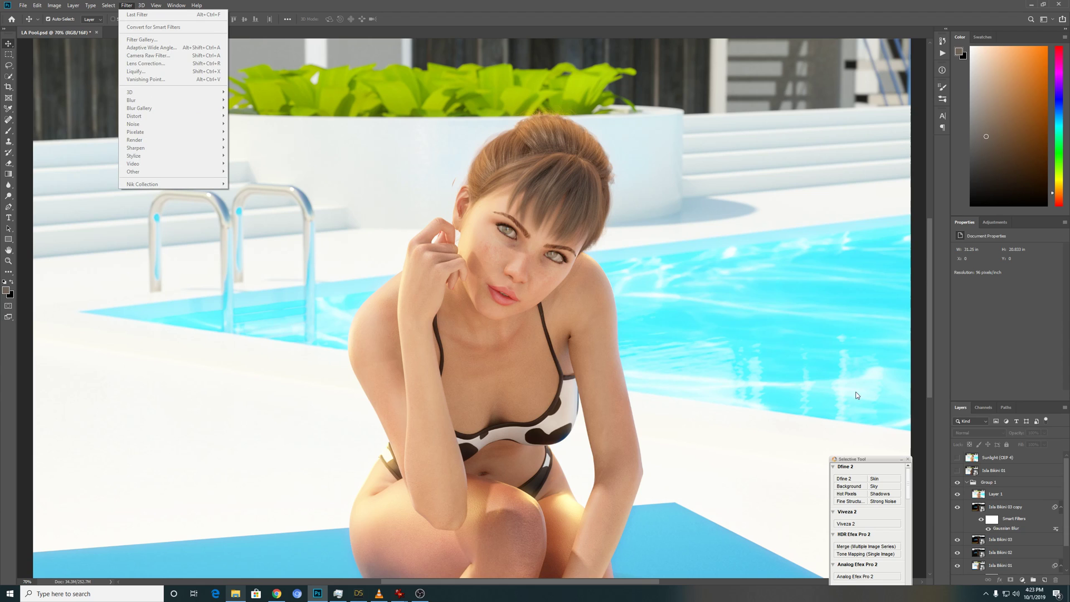
{"action": "left_click", "coordinate": [958, 458]}
{"action": "left_click", "coordinate": [957, 457]}
{"action": "left_click", "coordinate": [998, 458]}
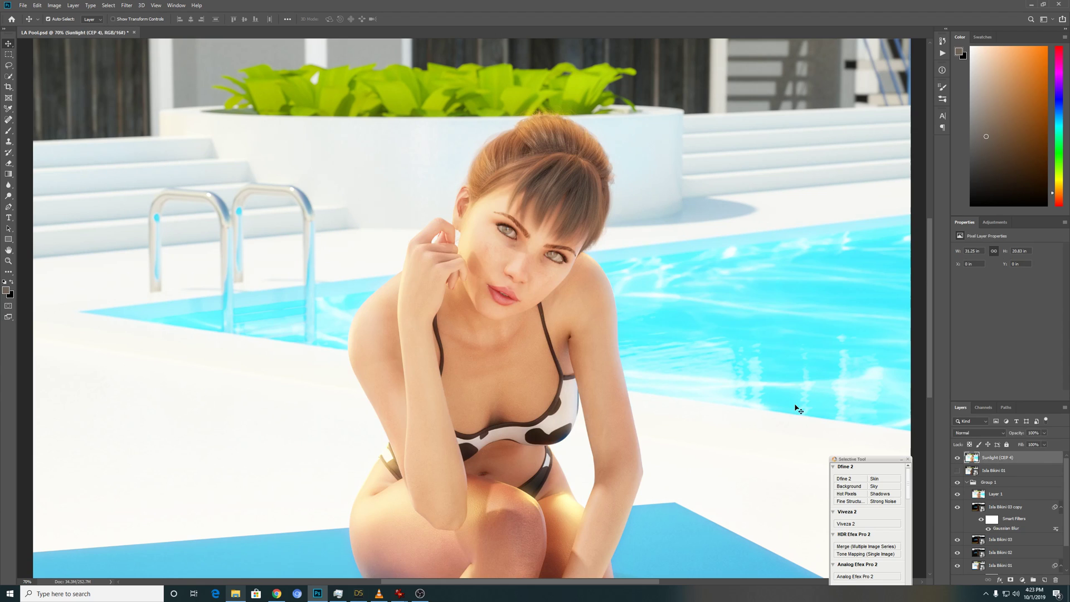
Try the Color Efex Pro 4 Sunlight filter on the selected layer with control points on the woman's face and bikini top.
{"action": "left_click", "coordinate": [109, 5]}
{"action": "mouse_move", "coordinate": [127, 5]}
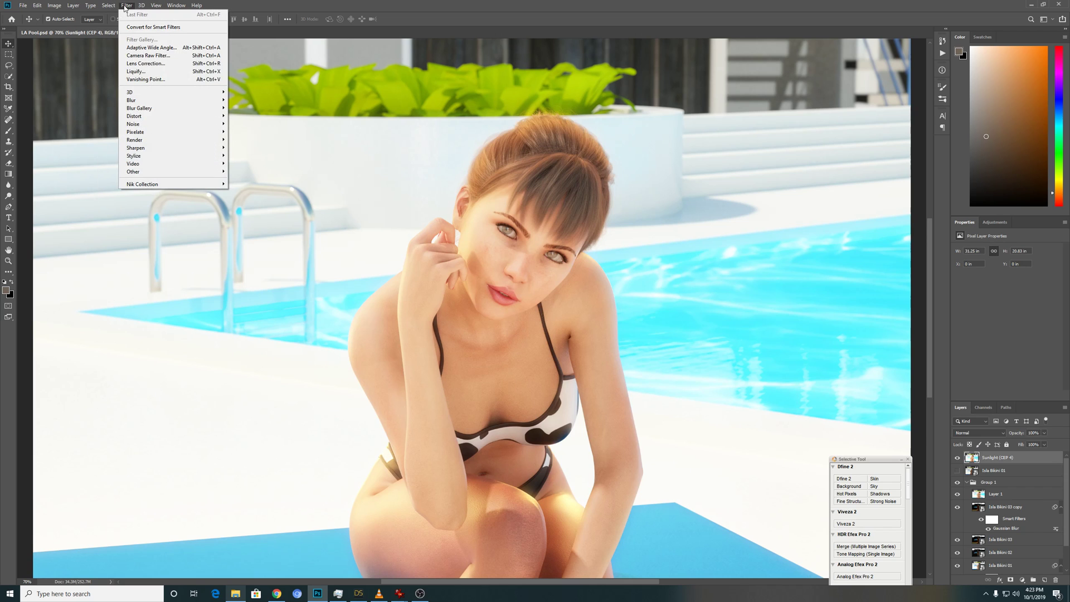
{"action": "mouse_move", "coordinate": [150, 185]}
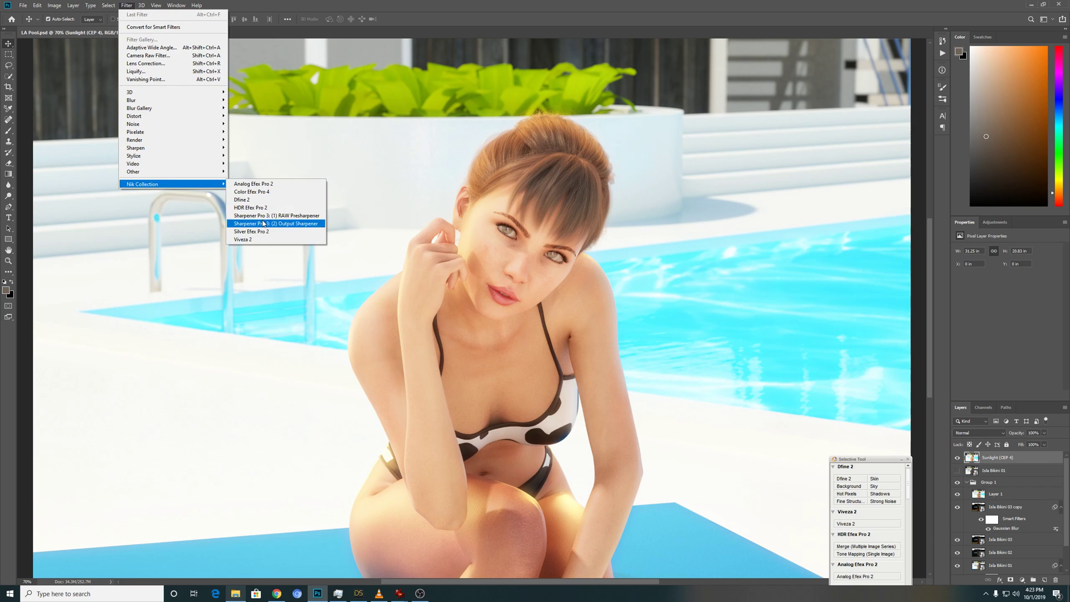
{"action": "left_click", "coordinate": [262, 184]}
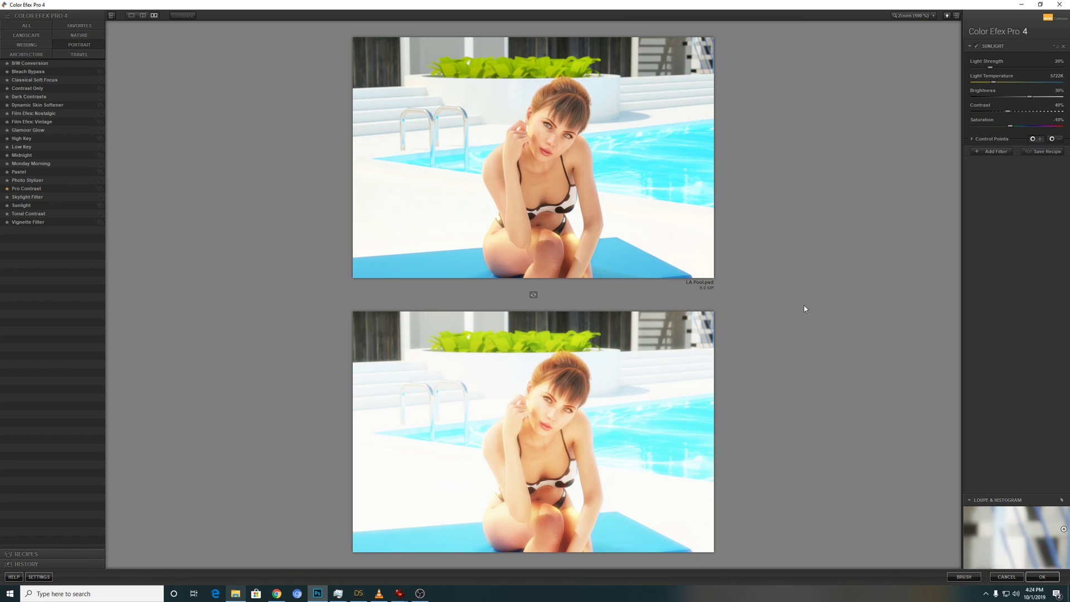
{"action": "left_click", "coordinate": [558, 407]}
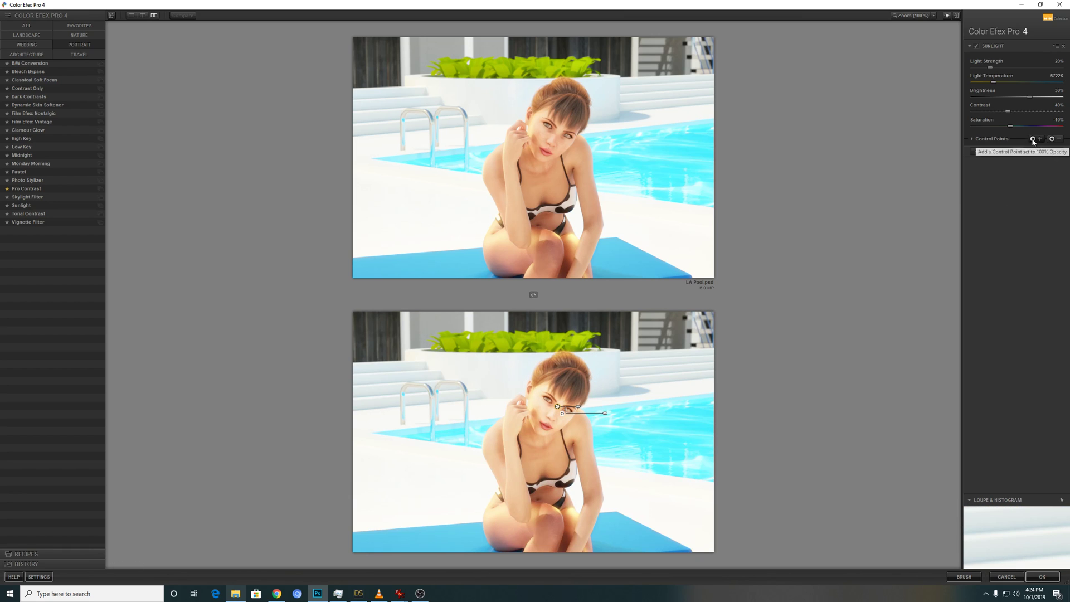
{"action": "left_click", "coordinate": [1032, 139]}
{"action": "left_click", "coordinate": [547, 477]}
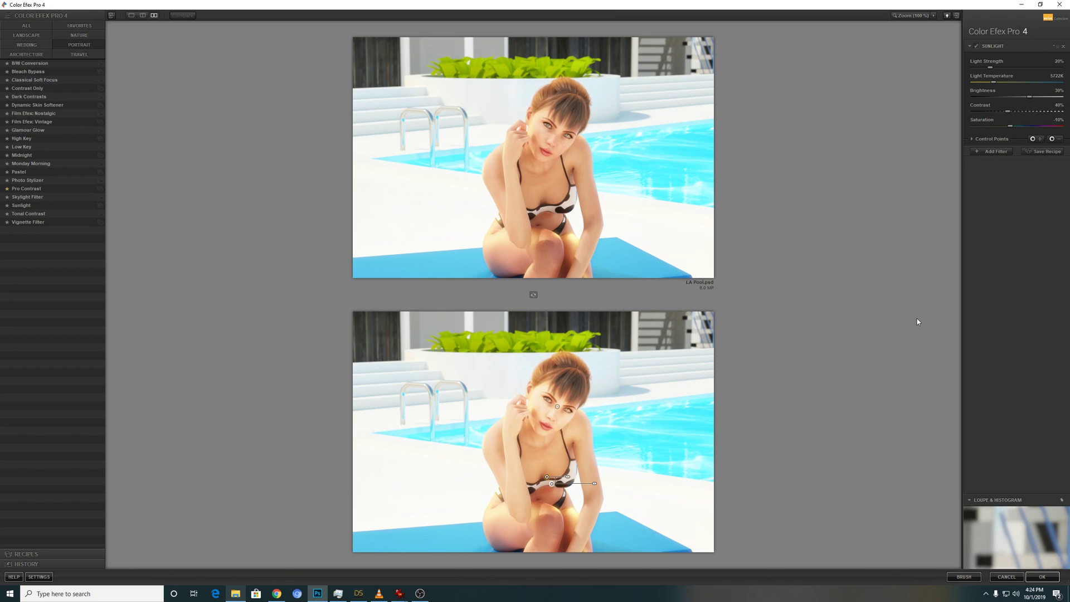
{"action": "left_click", "coordinate": [1042, 577]}
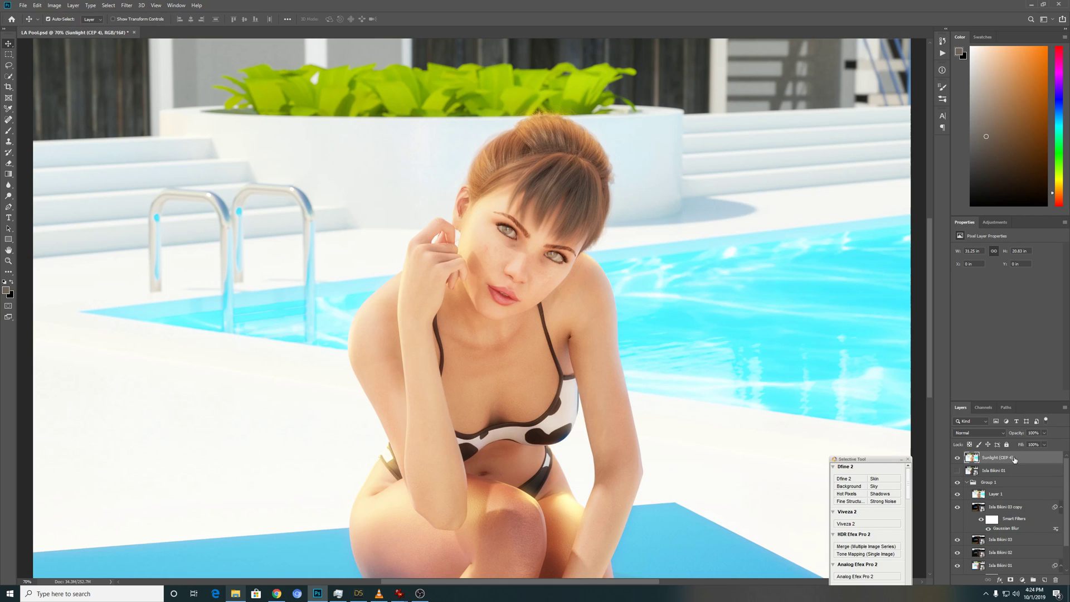
Examine the lower part of the image and look at the source renders in the Raws folder, then return to Photoshop.
{"action": "left_click_drag", "start_coordinate": [929, 319], "coordinate": [928, 338]}
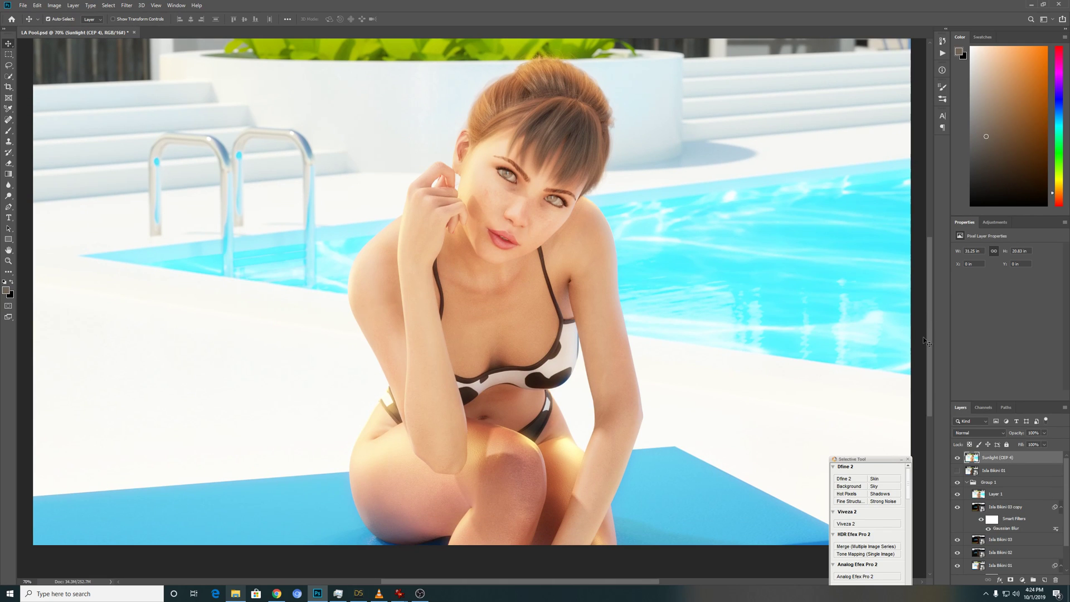
{"action": "left_click", "coordinate": [235, 593]}
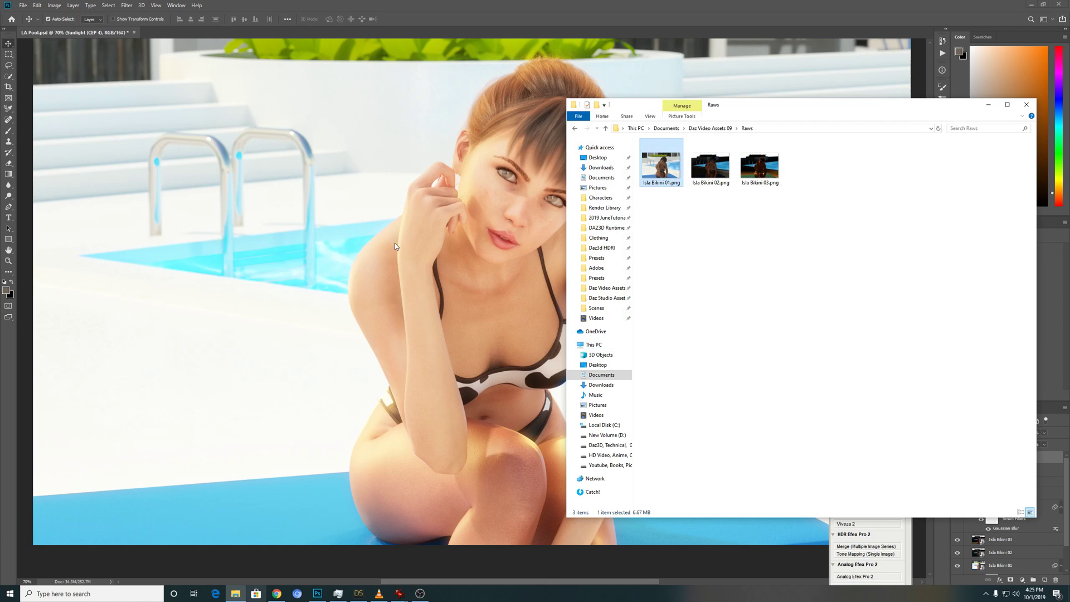
{"action": "left_click", "coordinate": [302, 246]}
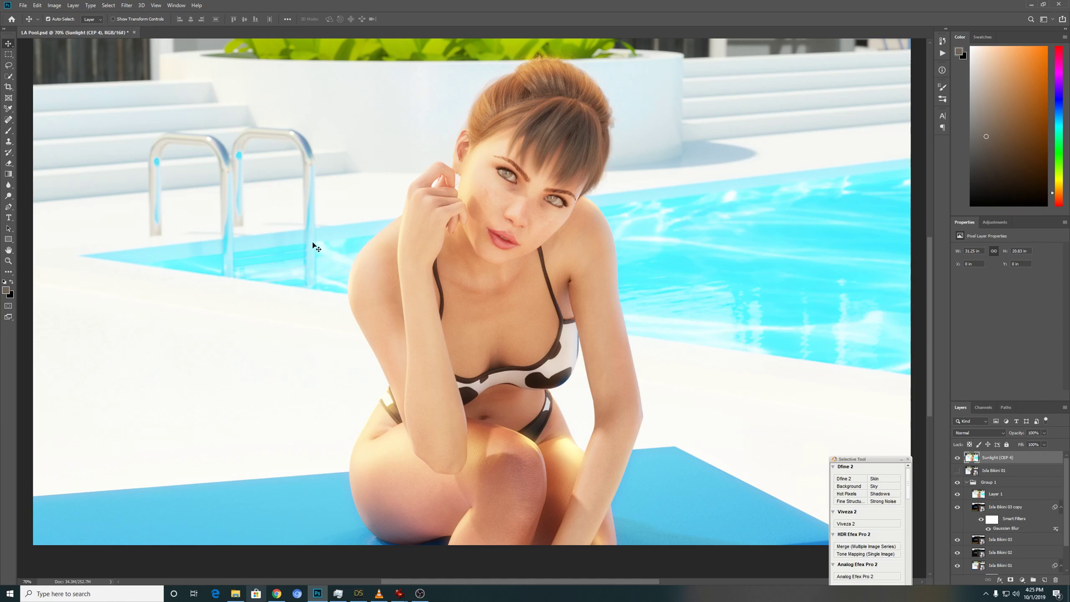